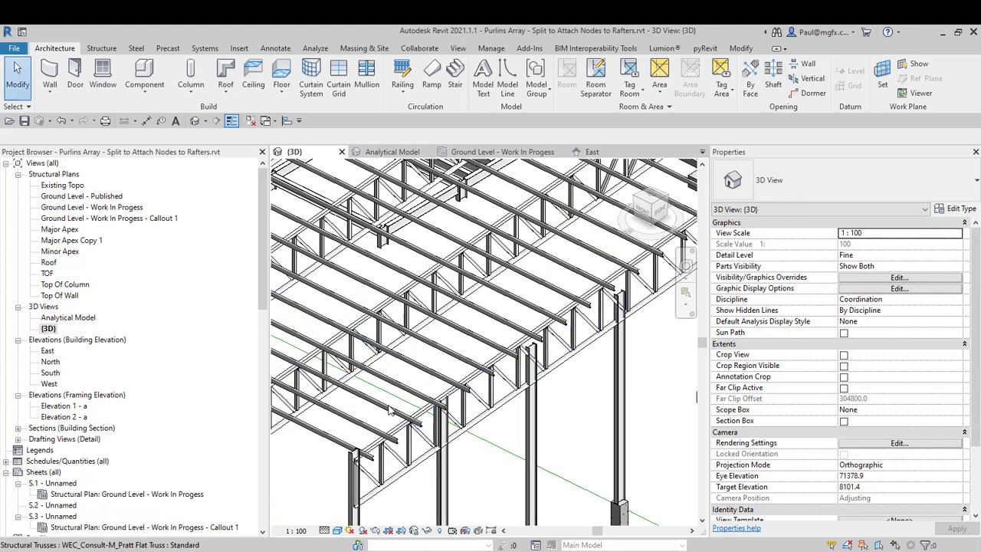
# Examine the roof purlins across the trusses in the 3D view and check the end Pratt flat truss's properties.
pyautogui.scroll(-3, 485, 455)
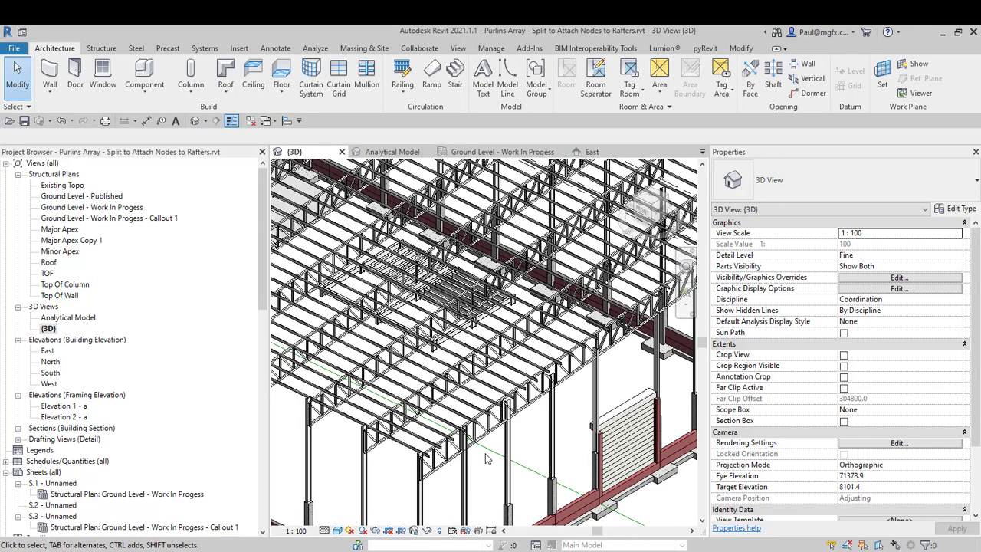
pyautogui.scroll(-5, 494, 458)
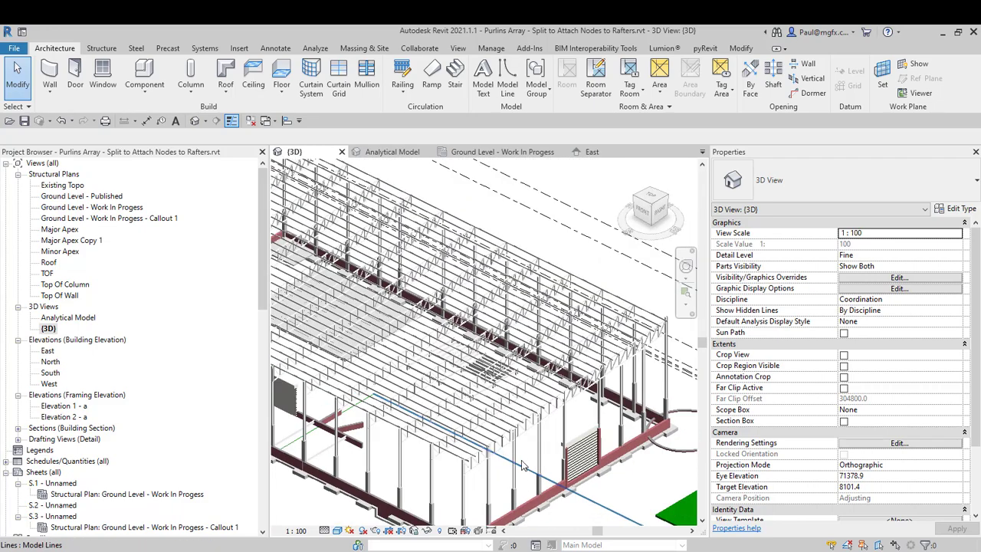
pyautogui.scroll(10, 580, 374)
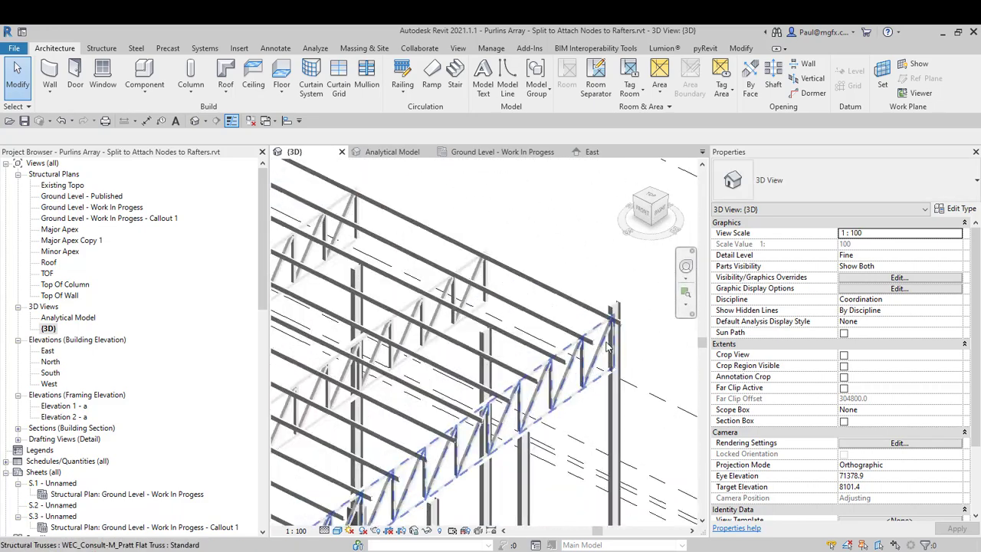
pyautogui.scroll(-4, 571, 291)
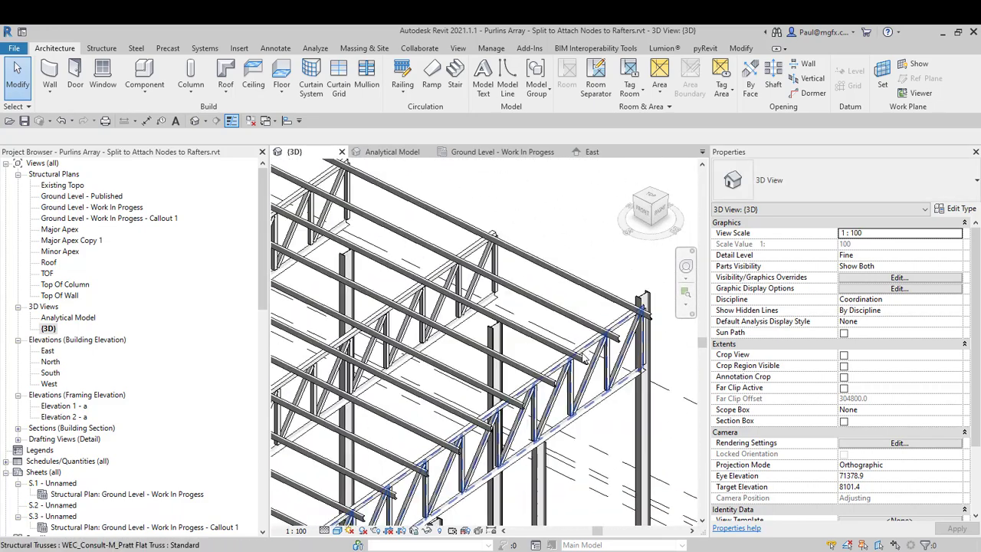
pyautogui.scroll(5, 581, 349)
pyautogui.click(594, 390)
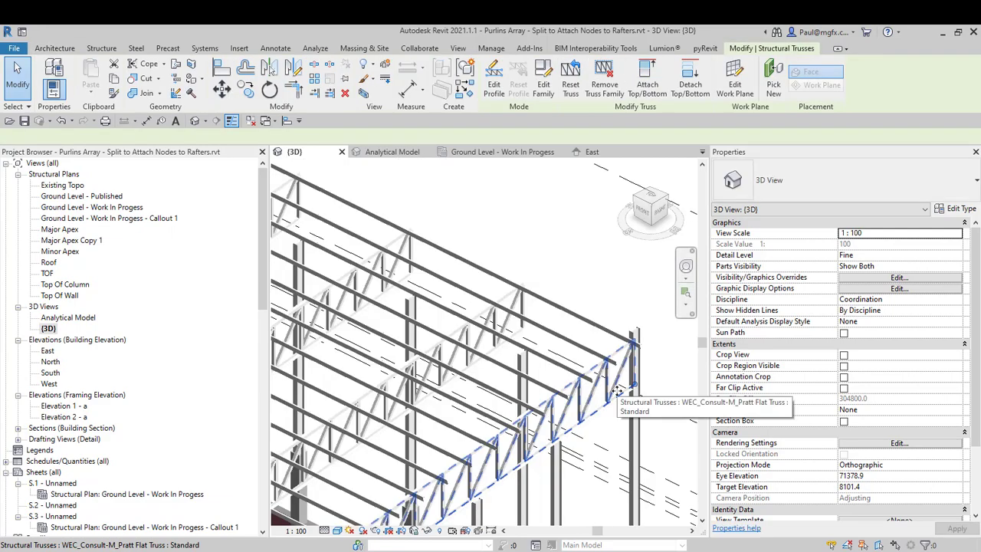
pyautogui.scroll(-3, 591, 387)
pyautogui.keyDown('shift'); pyautogui.moveTo(590, 387); pyautogui.dragTo(487, 354, button='middle'); pyautogui.keyUp('shift')
pyautogui.scroll(-4, 487, 354)
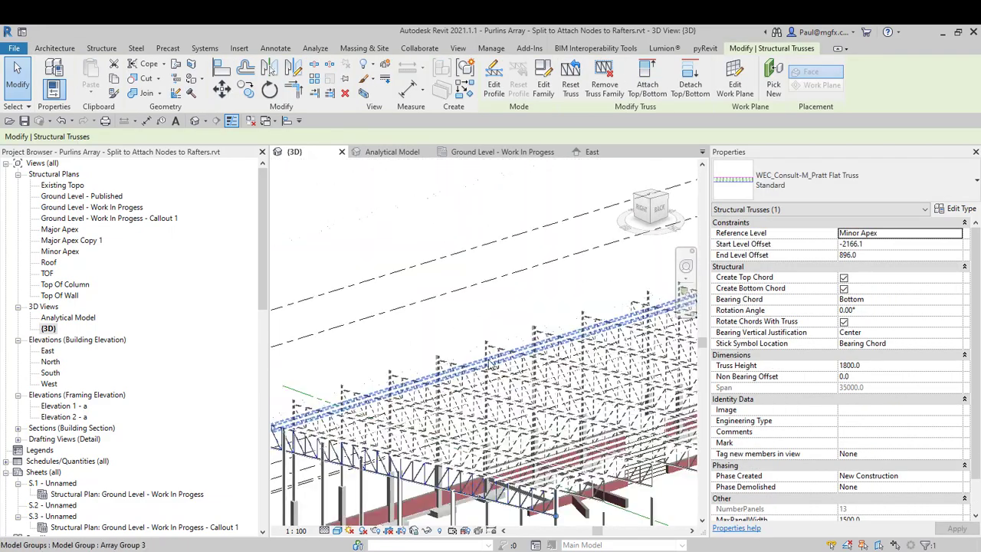
pyautogui.press('Escape')
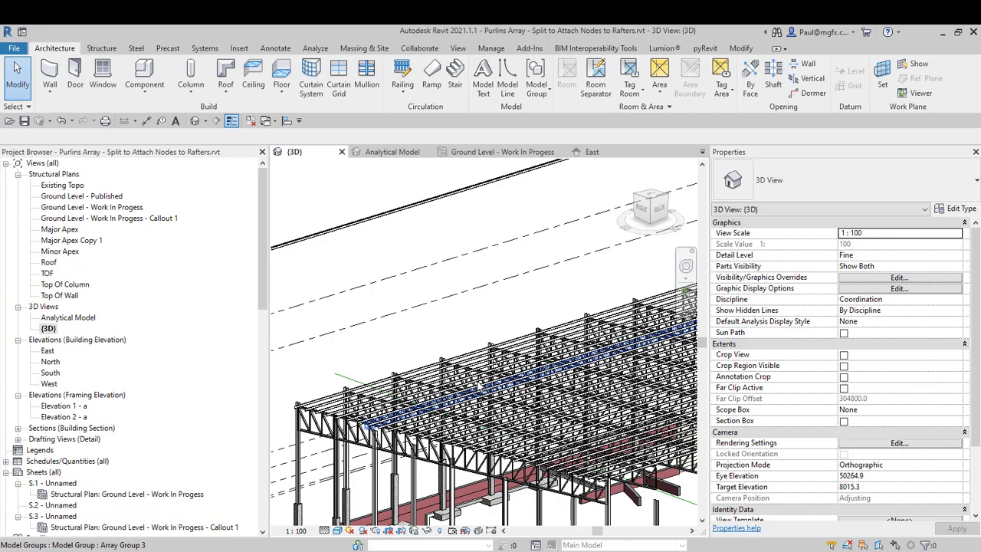
# Inspect the arrayed purlin group at the corner column and the purlin ends along the end truss.
pyautogui.scroll(6, 384, 393)
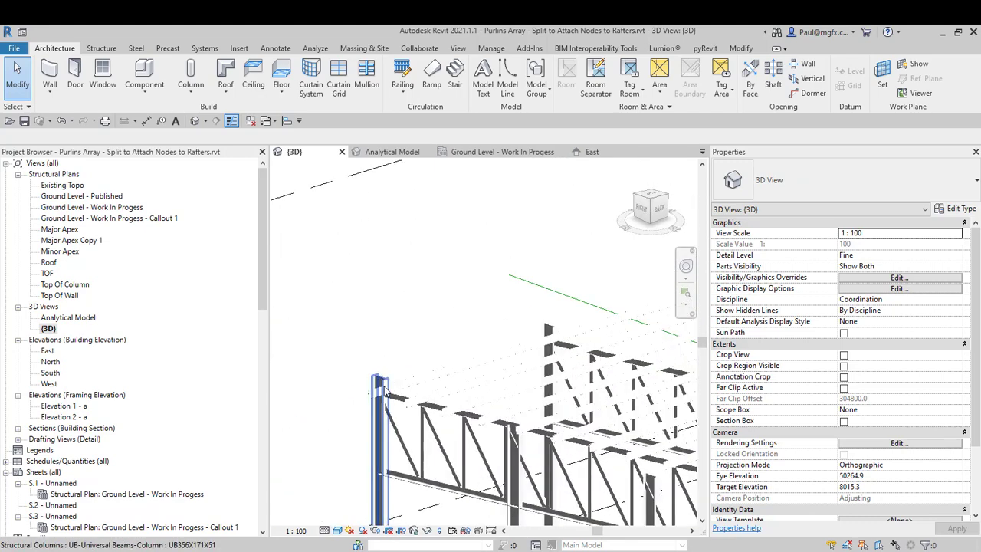
pyautogui.scroll(4, 385, 393)
pyautogui.click(410, 371)
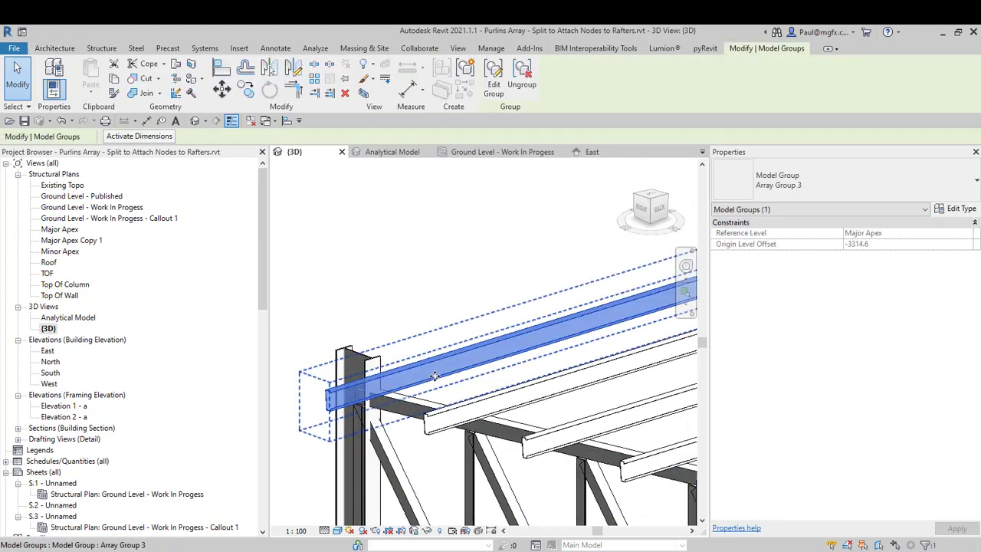
pyautogui.press('Escape')
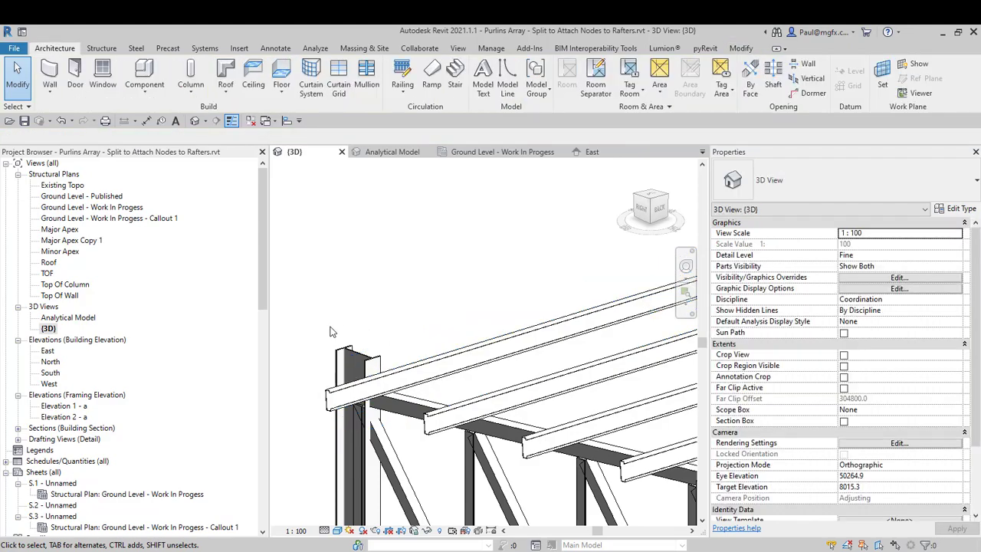
pyautogui.scroll(-4, 455, 354)
pyautogui.scroll(3, 304, 365)
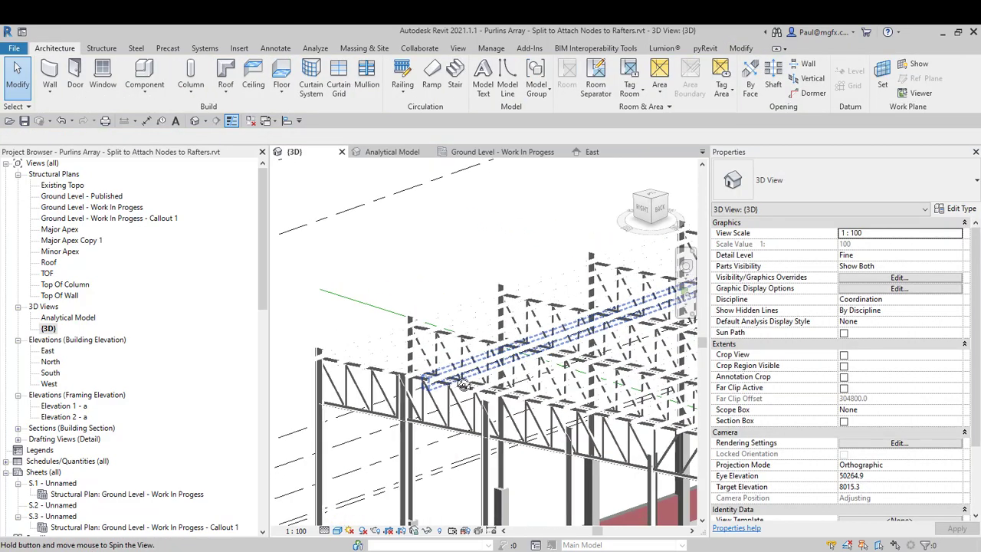
pyautogui.scroll(1, 304, 365)
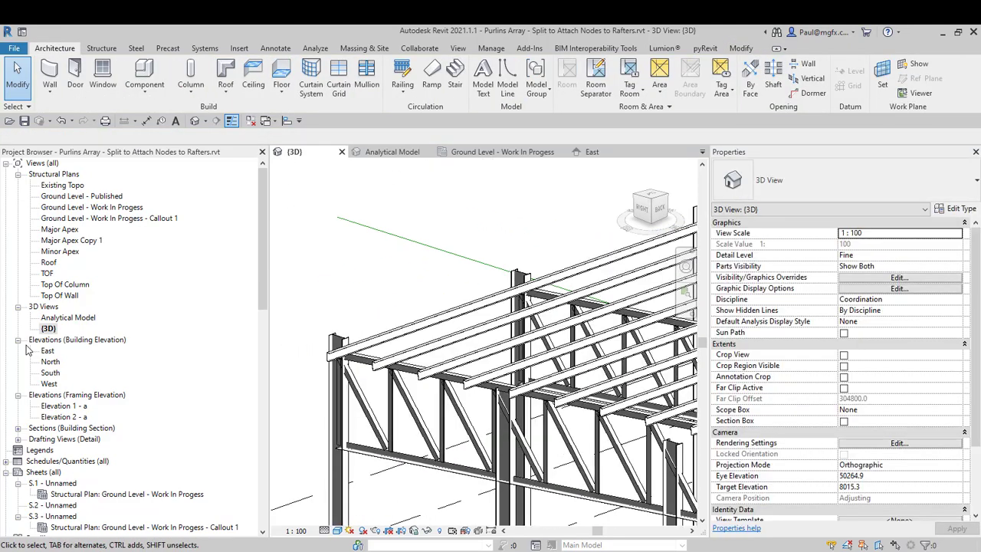
# Open the Analytical Model view and examine the nodes where the purlins cross the truss top chords.
pyautogui.doubleClick(68, 317)
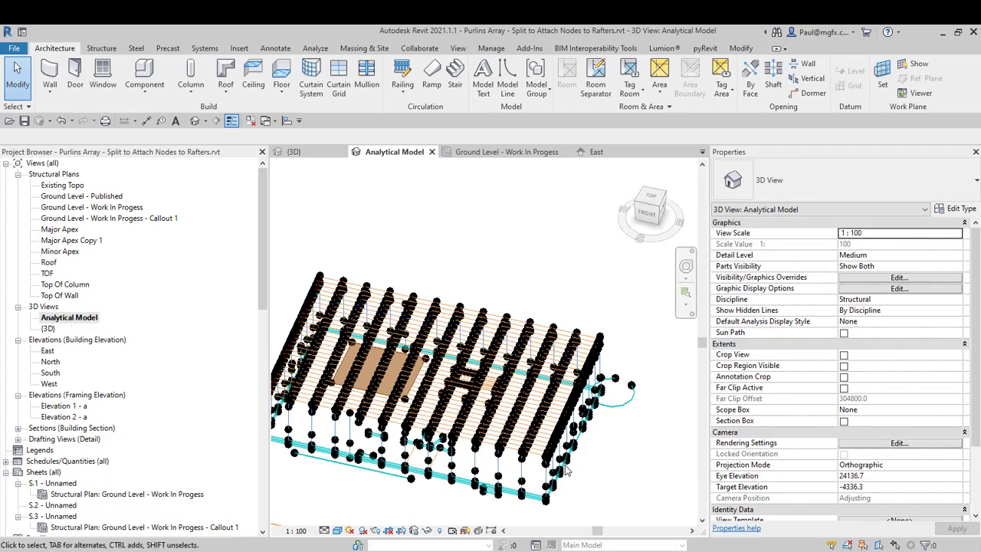
pyautogui.scroll(10, 565, 471)
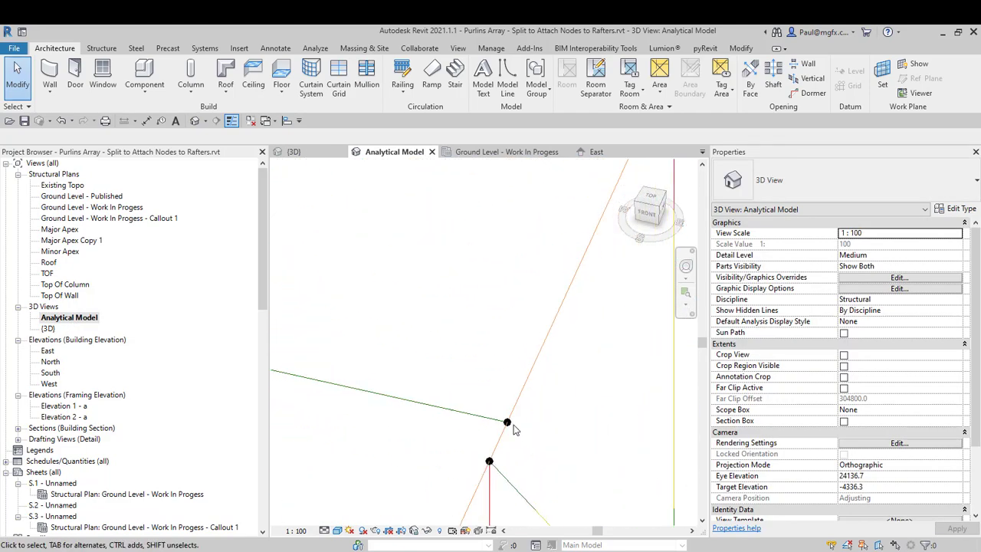
pyautogui.scroll(2, 509, 425)
pyautogui.scroll(-6, 506, 407)
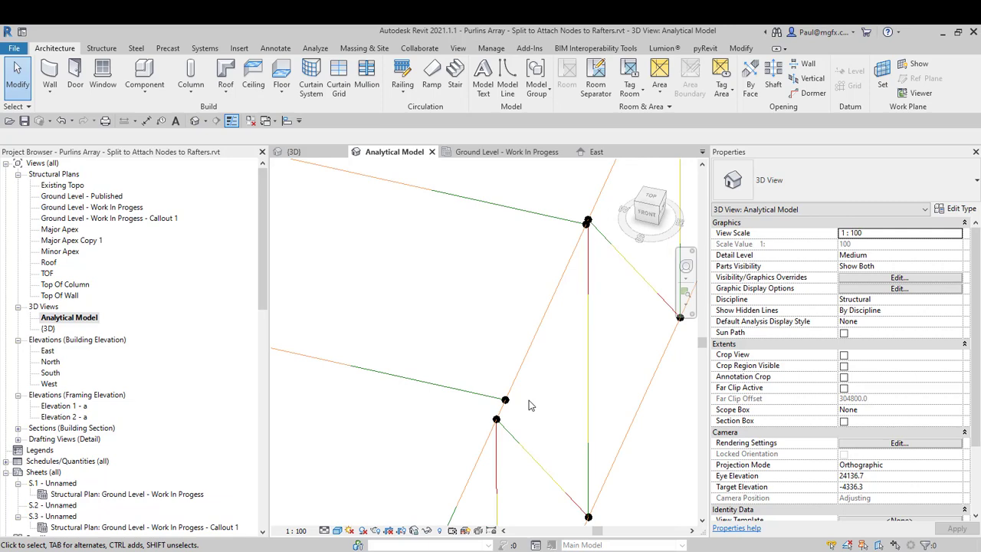
pyautogui.keyDown('shift'); pyautogui.moveTo(509, 399); pyautogui.dragTo(498, 418, button='middle'); pyautogui.keyUp('shift')
pyautogui.scroll(-3, 473, 408)
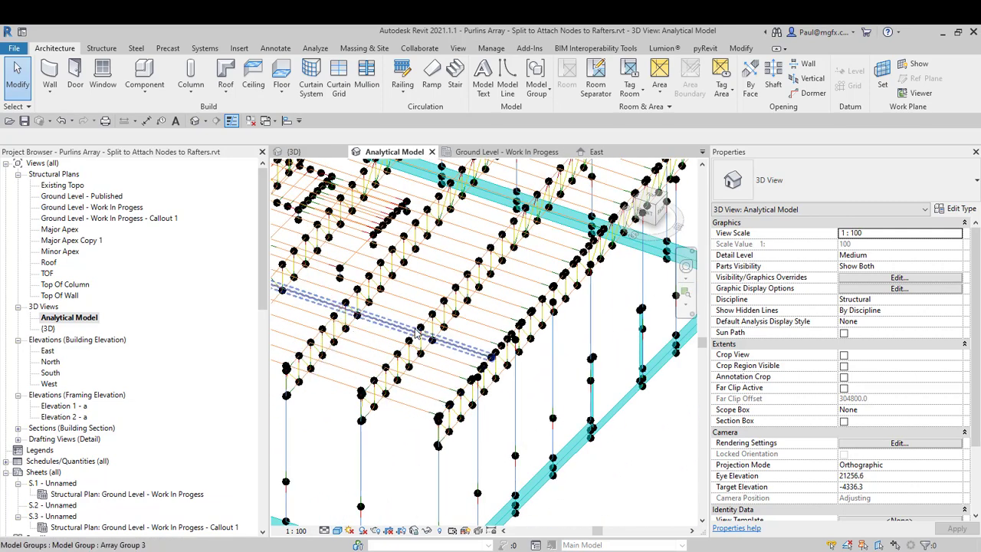
pyautogui.scroll(6, 439, 348)
pyautogui.scroll(2, 438, 347)
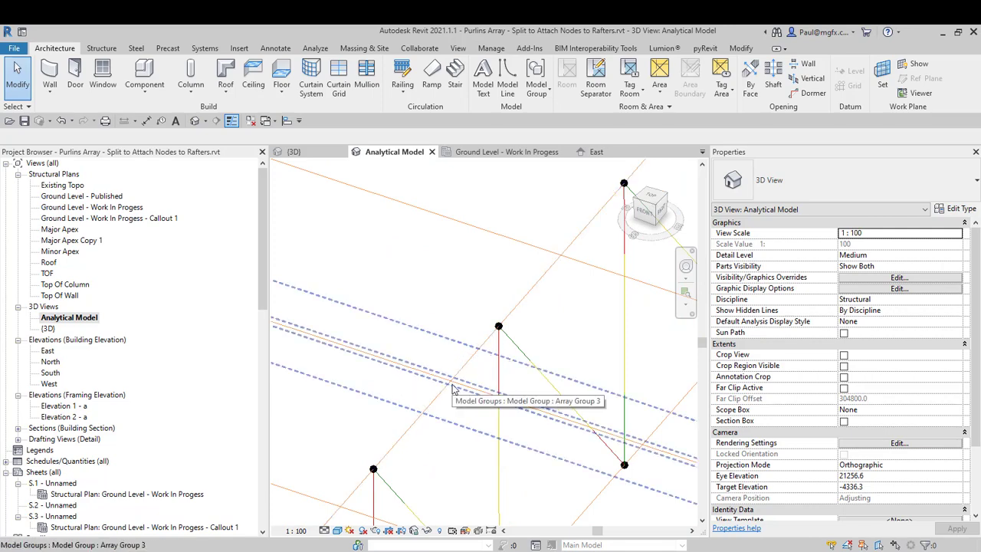
# Examine the whole analytical model from several sides, comparing the purlin lines with the truss nodes.
pyautogui.scroll(-8, 508, 397)
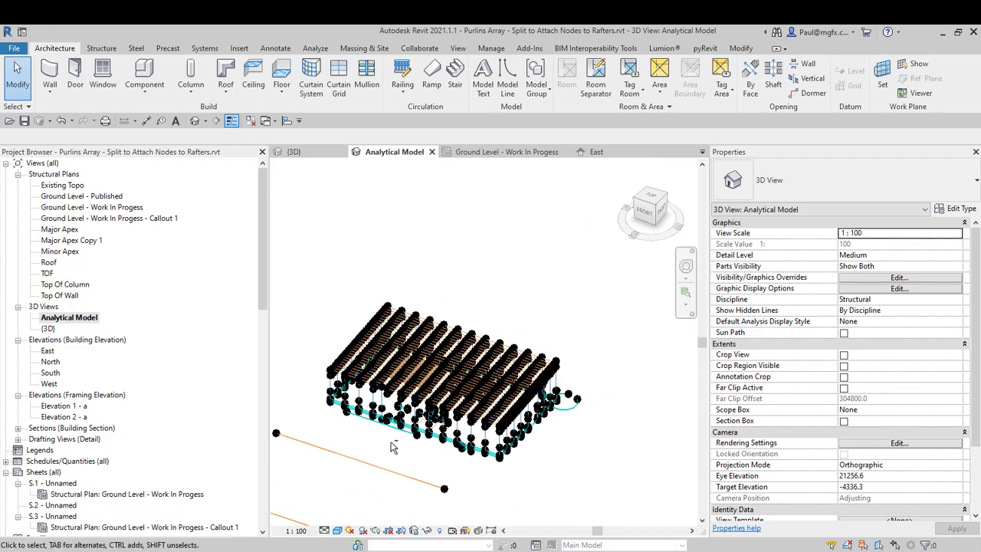
pyautogui.scroll(5, 376, 447)
pyautogui.keyDown('shift'); pyautogui.moveTo(376, 448); pyautogui.dragTo(530, 406, button='middle'); pyautogui.keyUp('shift')
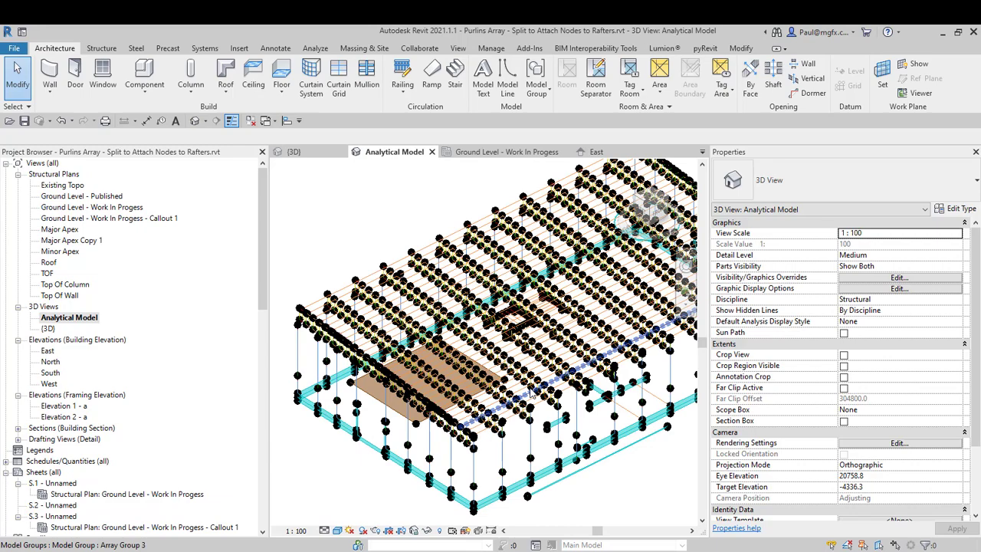
pyautogui.keyDown('shift'); pyautogui.moveTo(484, 399); pyautogui.dragTo(426, 416, button='middle'); pyautogui.keyUp('shift')
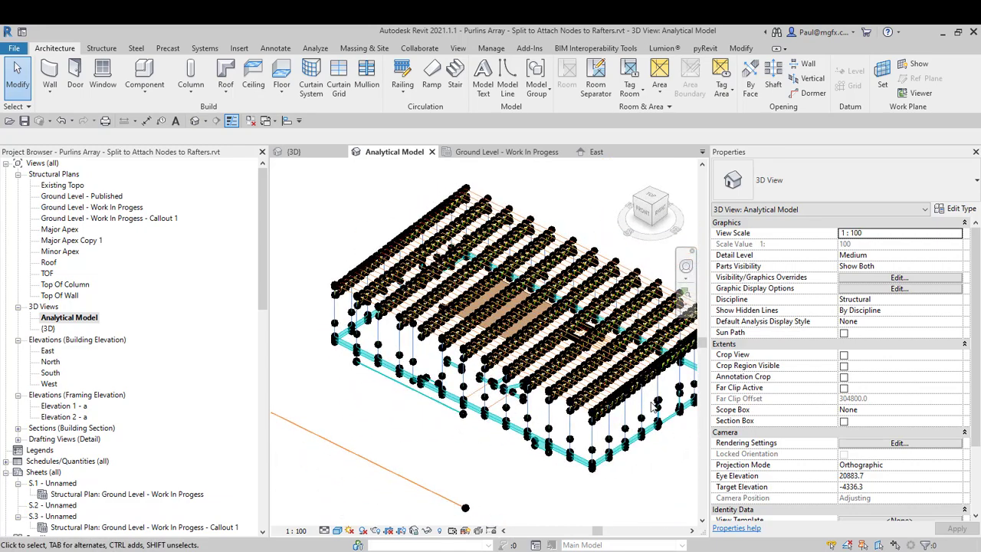
pyautogui.scroll(1, 654, 406)
pyautogui.scroll(3, 654, 406)
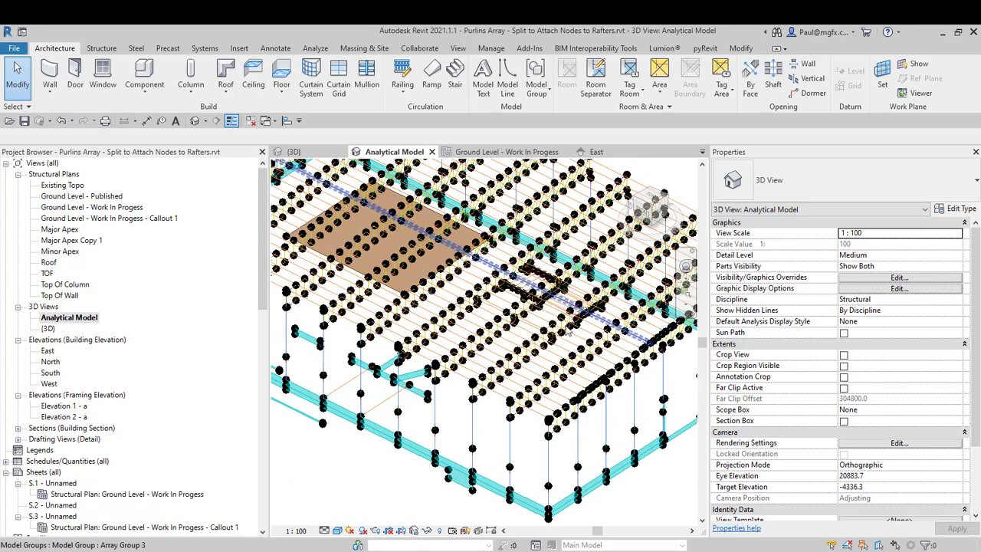
pyautogui.keyDown('shift'); pyautogui.moveTo(513, 384); pyautogui.dragTo(345, 368, button='middle'); pyautogui.keyUp('shift')
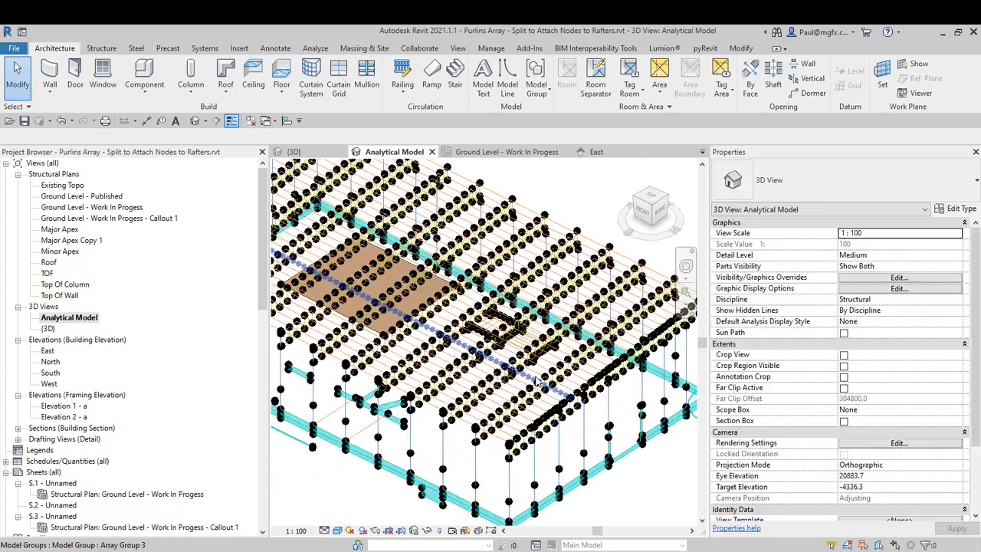
# Return to the {3D} view and set the item count of the roof purlin array to 20.
pyautogui.doubleClick(47, 328)
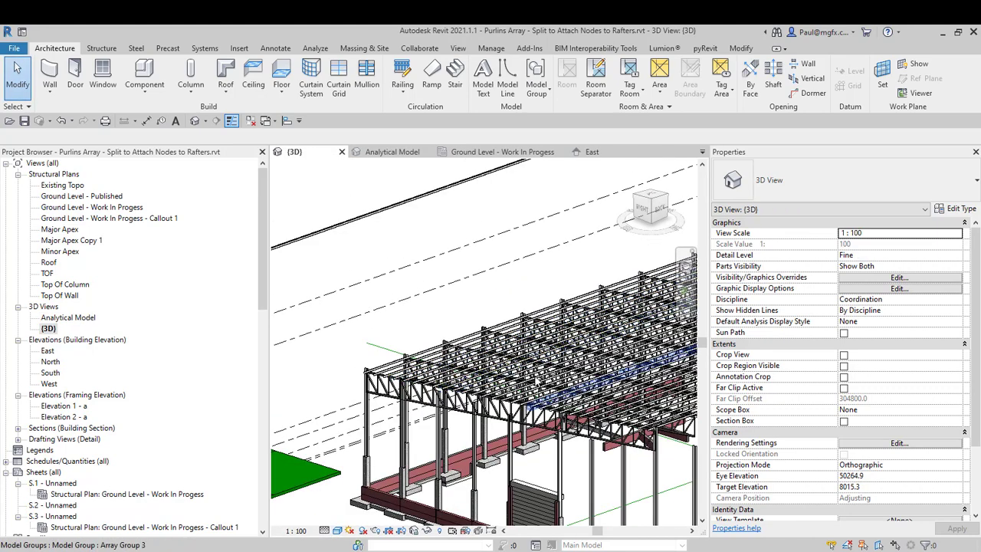
pyautogui.scroll(-3, 460, 412)
pyautogui.moveTo(460, 412); pyautogui.dragTo(306, 461, button='middle')
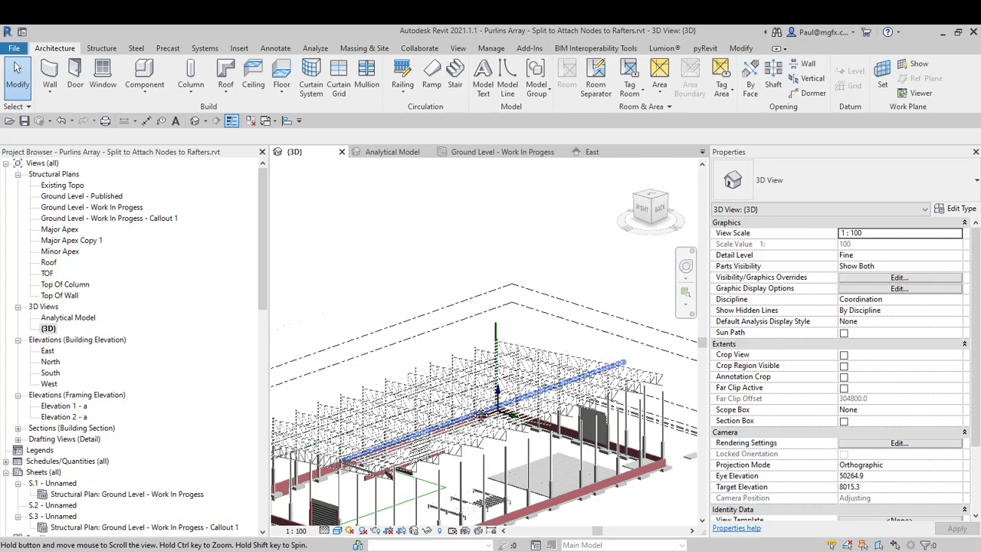
pyautogui.scroll(4, 600, 361)
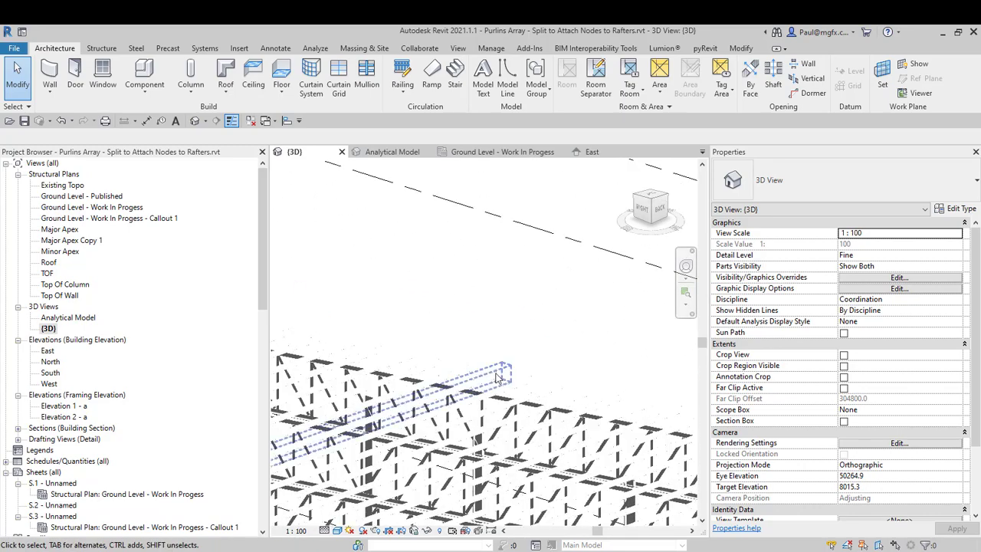
pyautogui.click(502, 374)
pyautogui.scroll(-5, 541, 366)
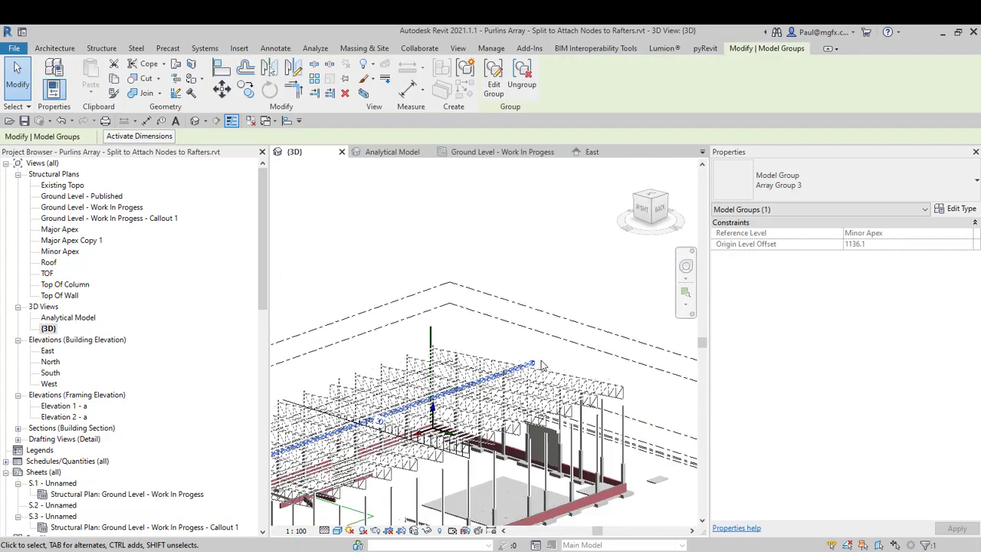
pyautogui.click(379, 421)
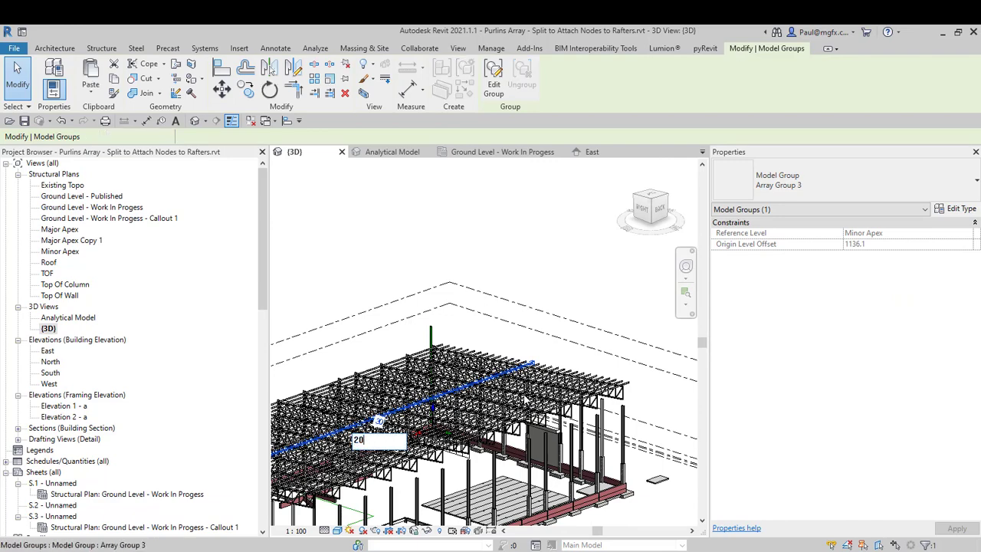
pyautogui.write('20')
pyautogui.press('Return')
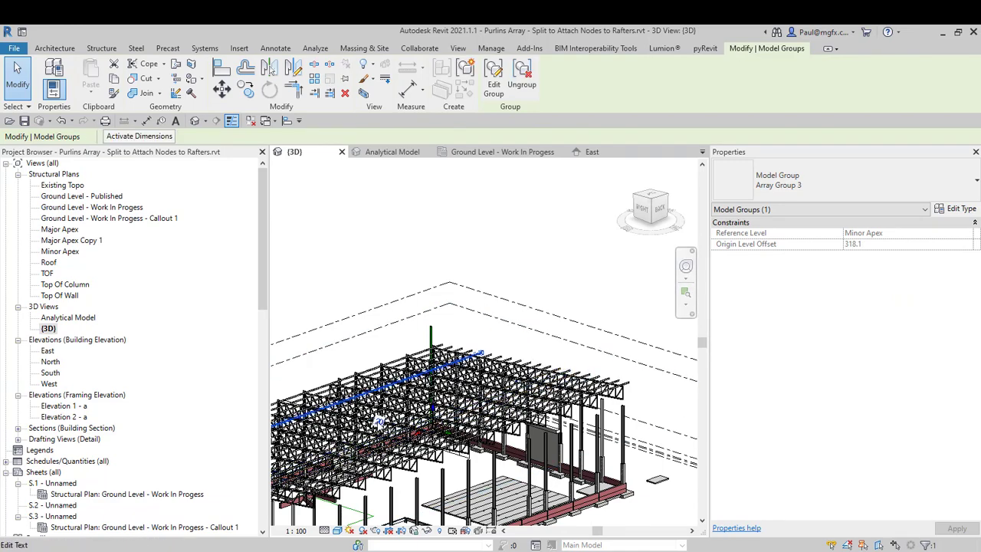
# Set the purlin array's item count to 30 and clear the selection.
pyautogui.click(378, 421)
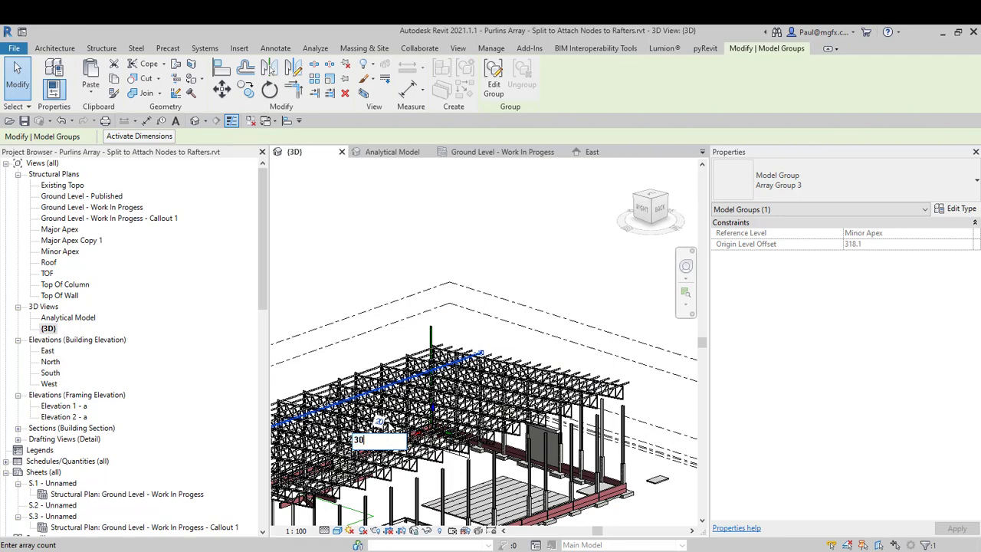
pyautogui.write('30')
pyautogui.press('Return')
pyautogui.scroll(3, 570, 361)
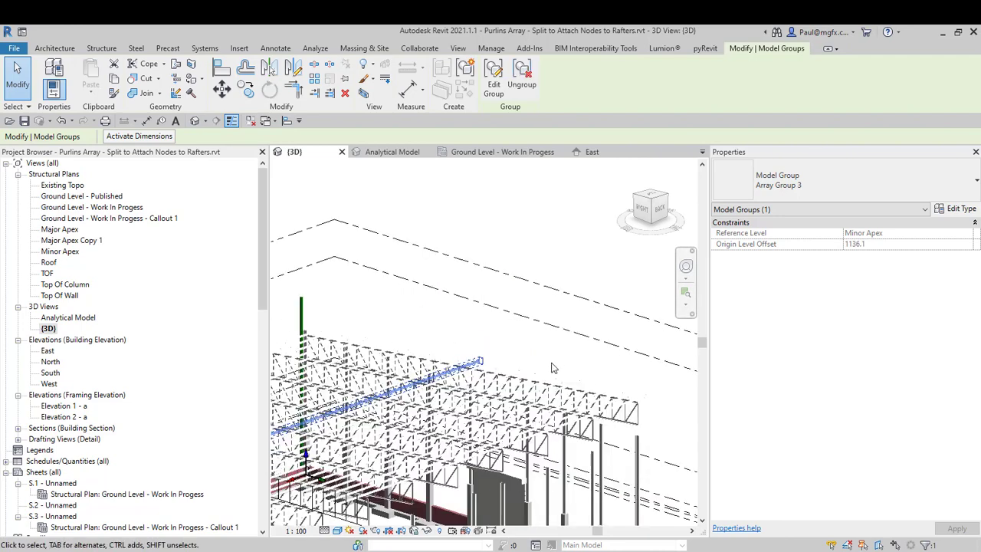
pyautogui.click(487, 338)
pyautogui.scroll(-3, 491, 343)
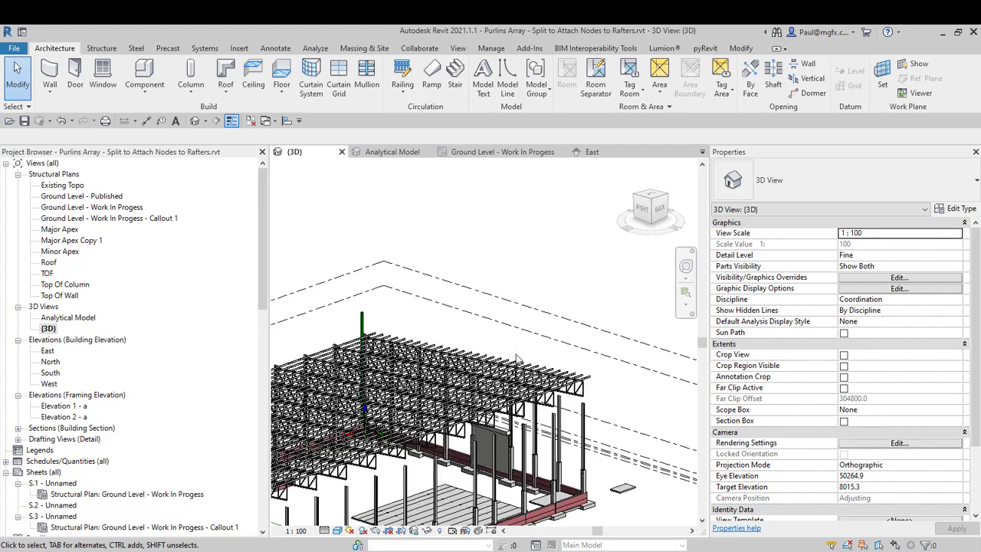
# Examine the purlin array ends and the overall building from the back and front in the 3D view.
pyautogui.scroll(-2, 513, 358)
pyautogui.scroll(3, 475, 351)
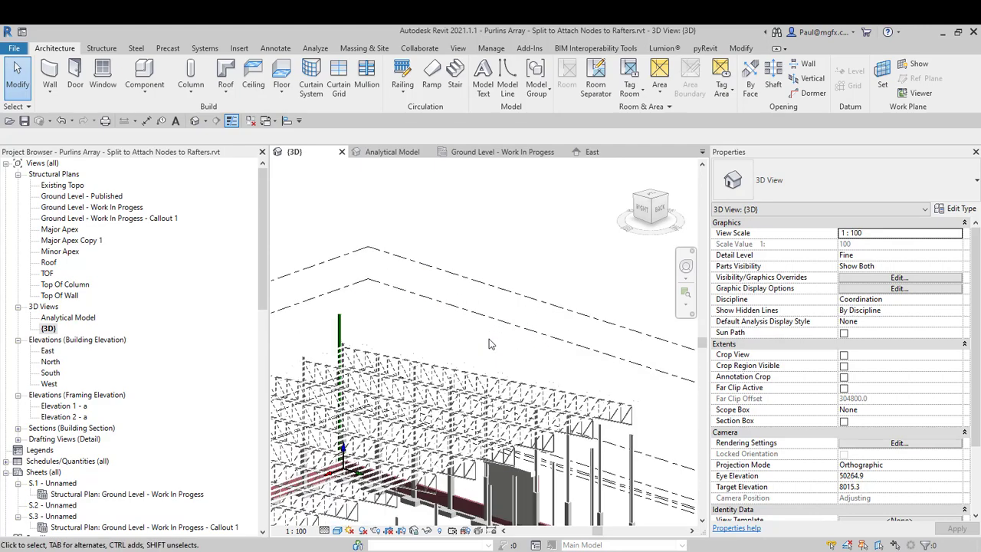
pyautogui.scroll(2, 373, 374)
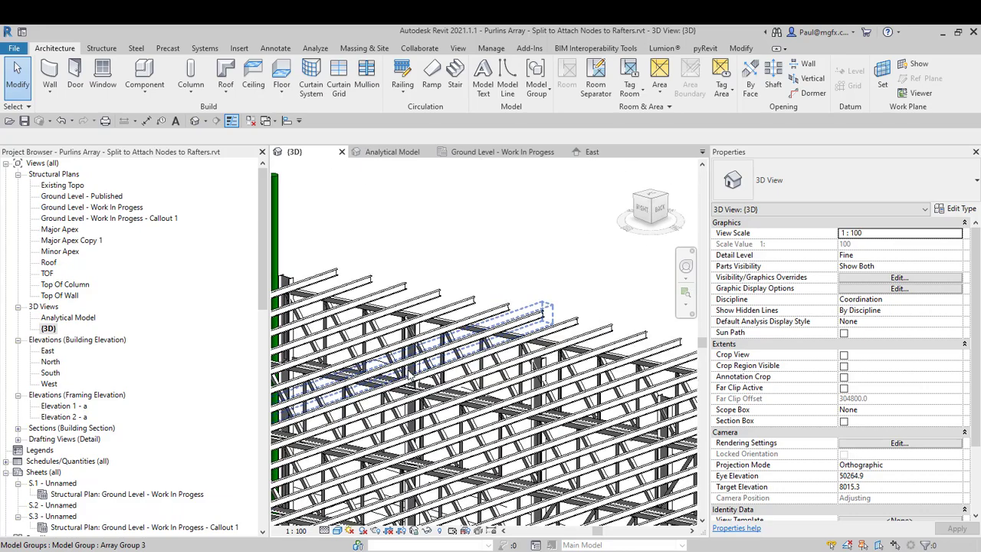
pyautogui.scroll(-4, 502, 353)
pyautogui.keyDown('shift'); pyautogui.moveTo(503, 353); pyautogui.dragTo(563, 399, button='middle'); pyautogui.keyUp('shift')
pyautogui.scroll(-3, 576, 394)
pyautogui.scroll(5, 504, 354)
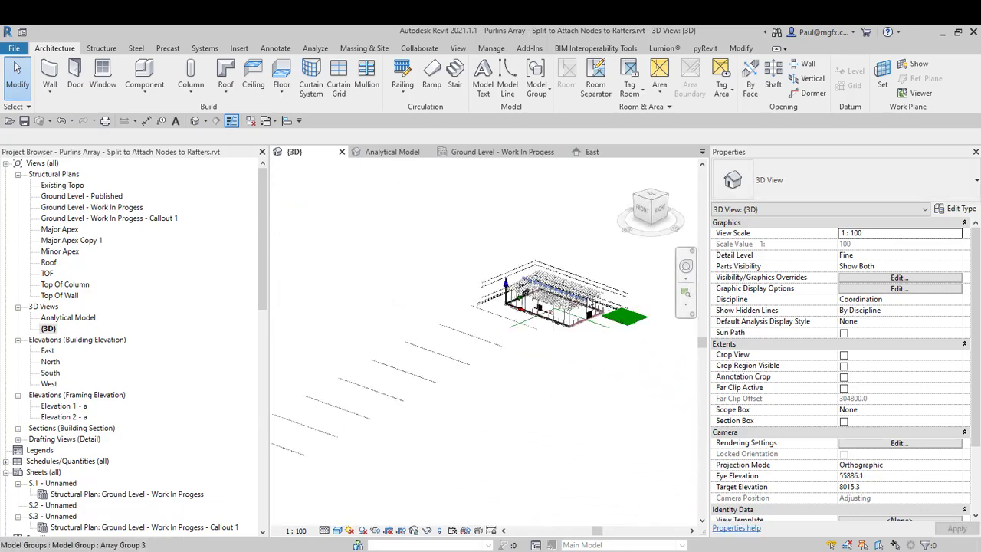
pyautogui.scroll(-5, 504, 354)
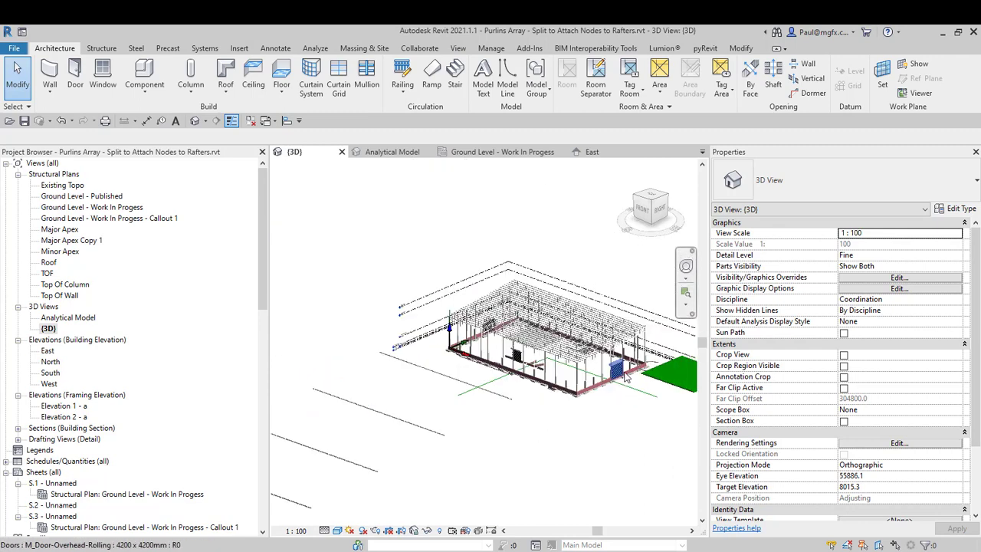
# Delete the stray array groups lying in a row outside the building in the 3D view.
pyautogui.keyDown('shift'); pyautogui.moveTo(548, 387); pyautogui.dragTo(557, 363, button='middle'); pyautogui.keyUp('shift')
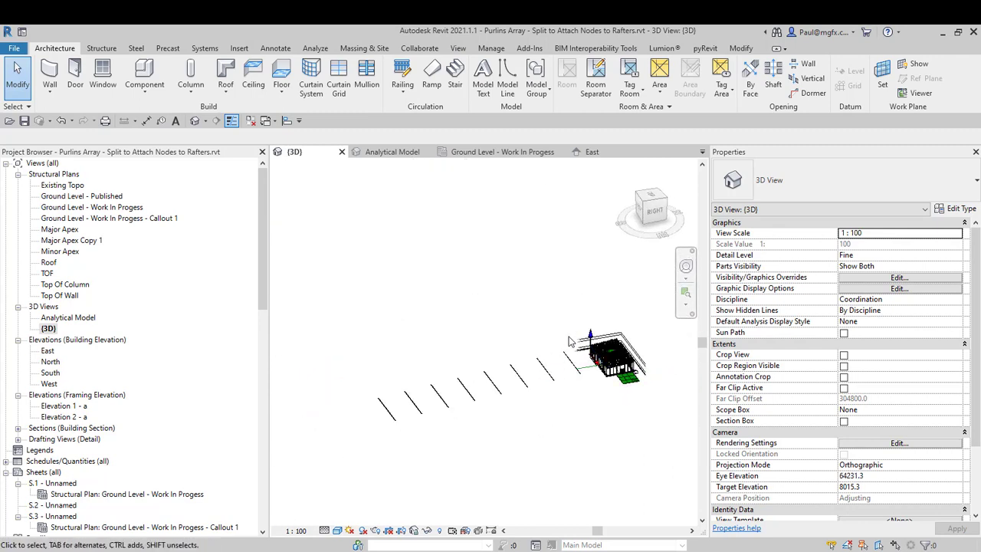
pyautogui.moveTo(354, 424); pyautogui.dragTo(354, 423)
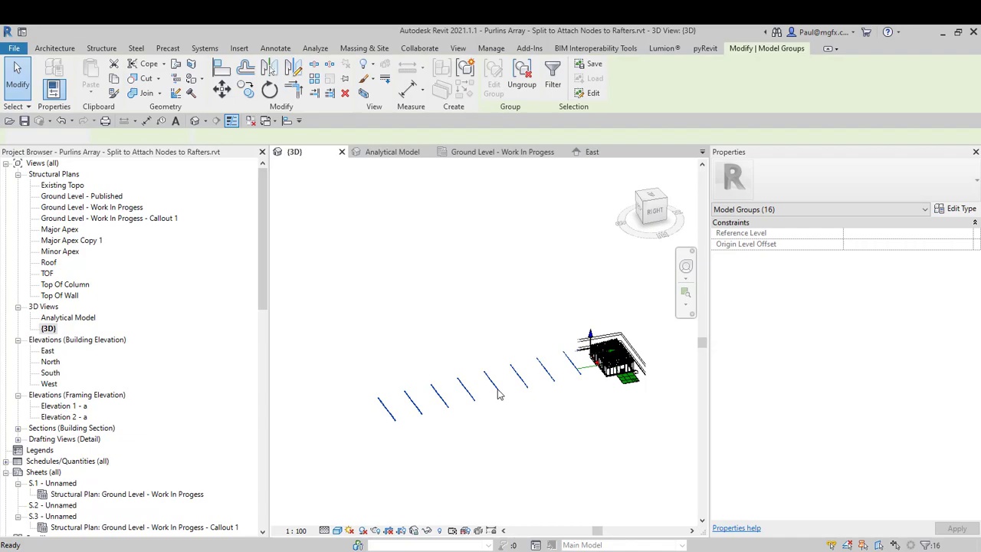
pyautogui.press('Delete')
pyautogui.scroll(10, 621, 358)
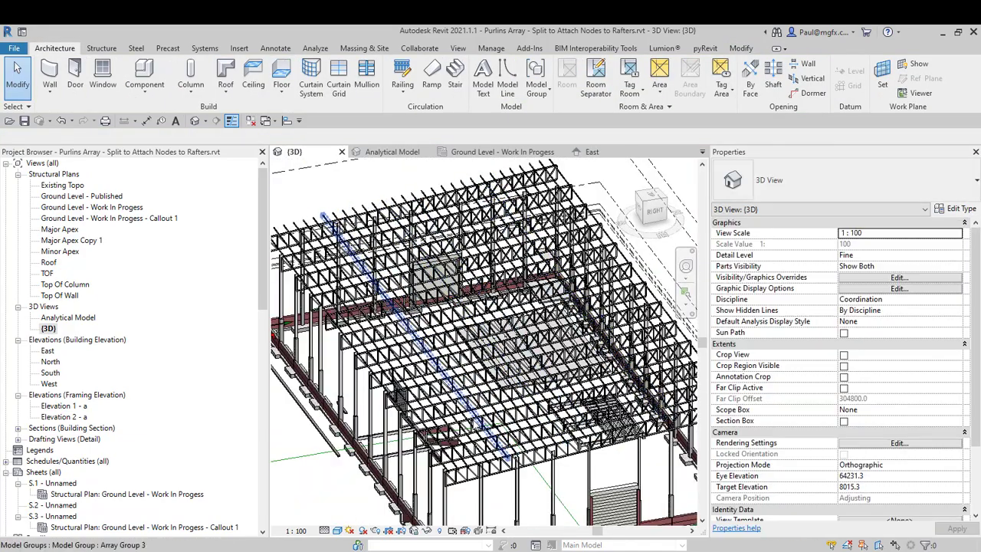
pyautogui.scroll(-4, 479, 410)
pyautogui.scroll(8, 483, 420)
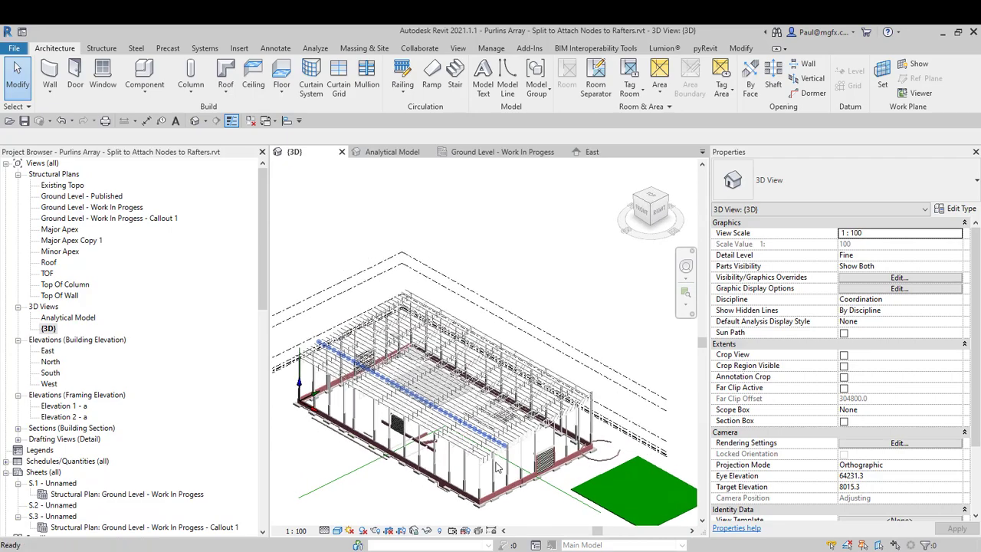
pyautogui.scroll(-6, 484, 449)
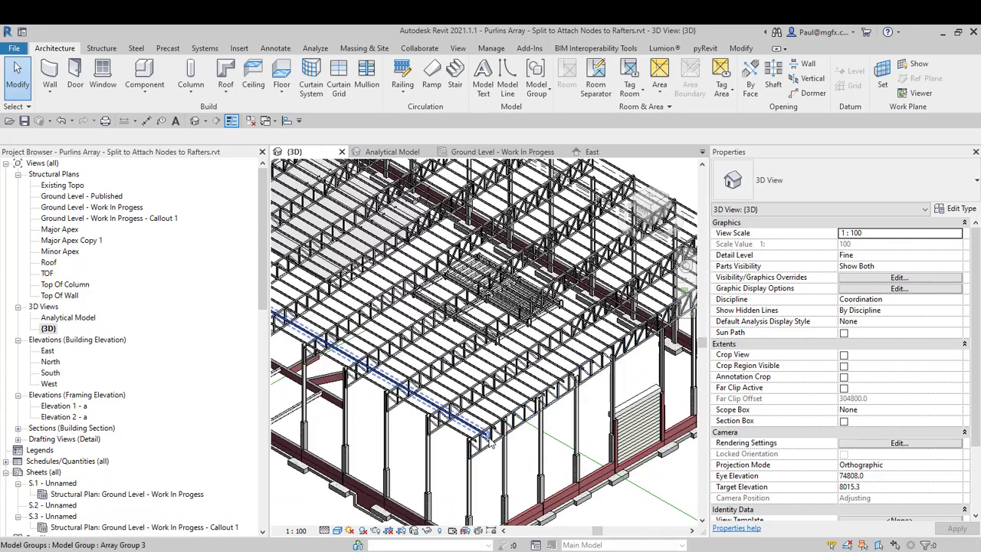
pyautogui.click(738, 49)
pyautogui.click(313, 86)
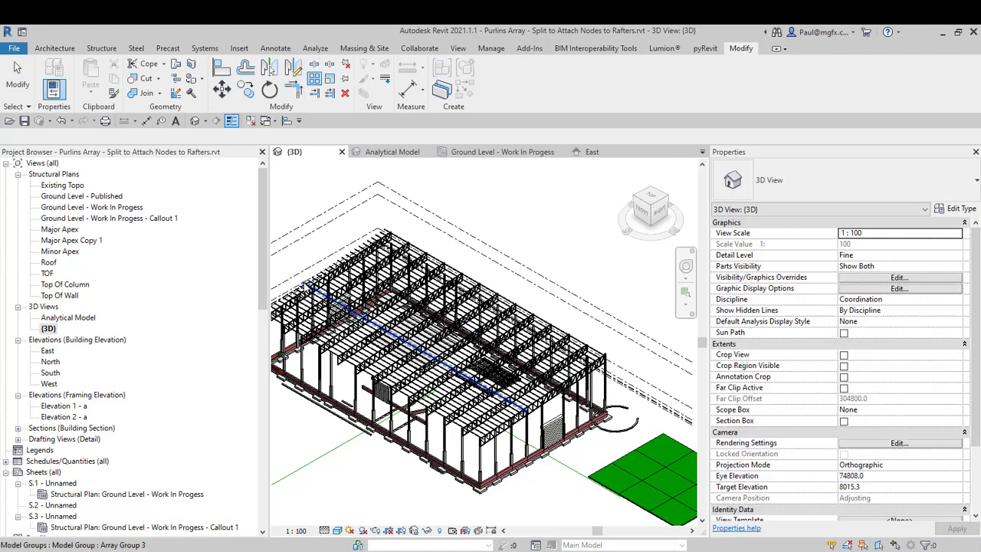
pyautogui.press('Escape')
pyautogui.scroll(5, 371, 440)
pyautogui.scroll(-6, 371, 440)
pyautogui.scroll(5, 371, 440)
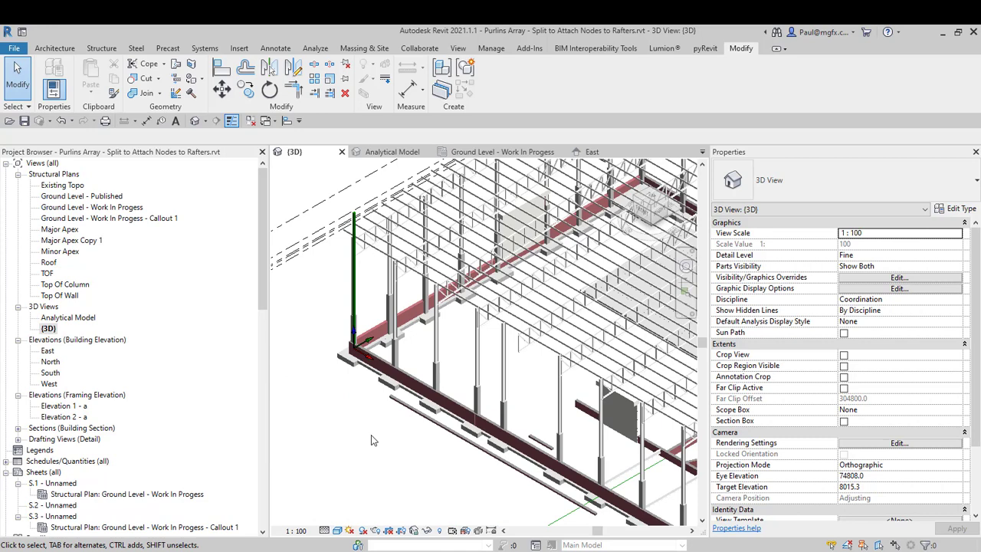
pyautogui.click(408, 414)
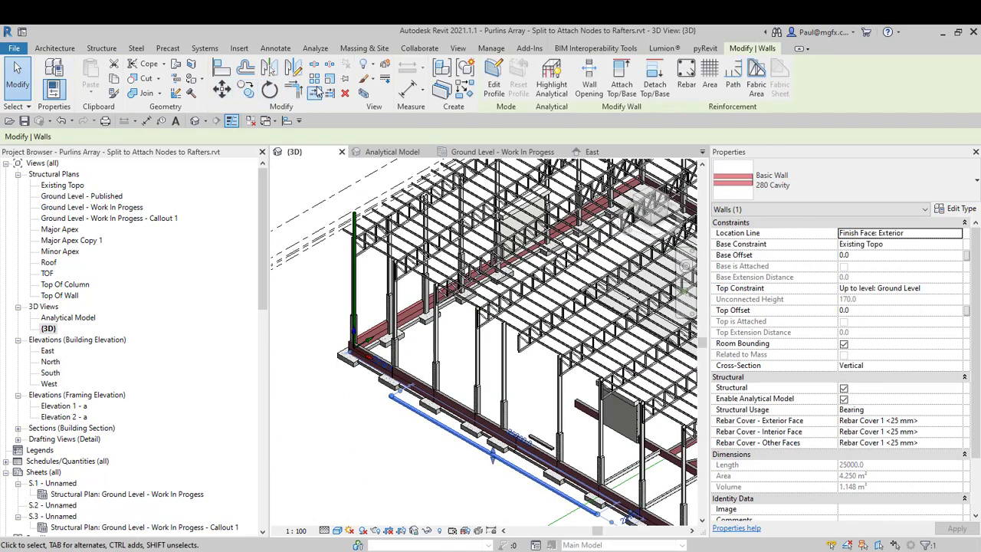
pyautogui.click(317, 83)
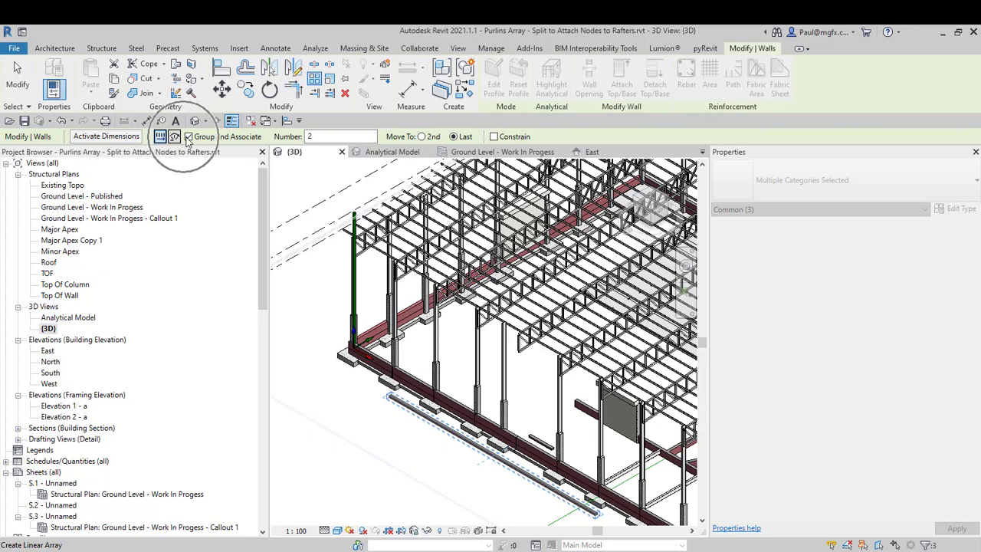
pyautogui.press('Escape')
pyautogui.press('Escape')
# Select the eaves purlin's array group and examine how it runs across the trusses and overhangs at both ends.
pyautogui.scroll(-3, 342, 262)
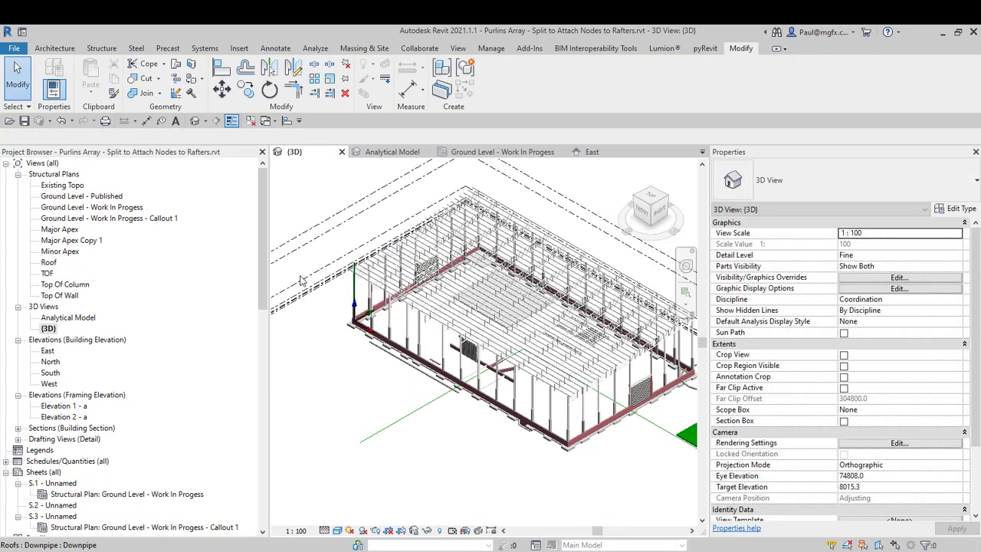
pyautogui.scroll(10, 343, 262)
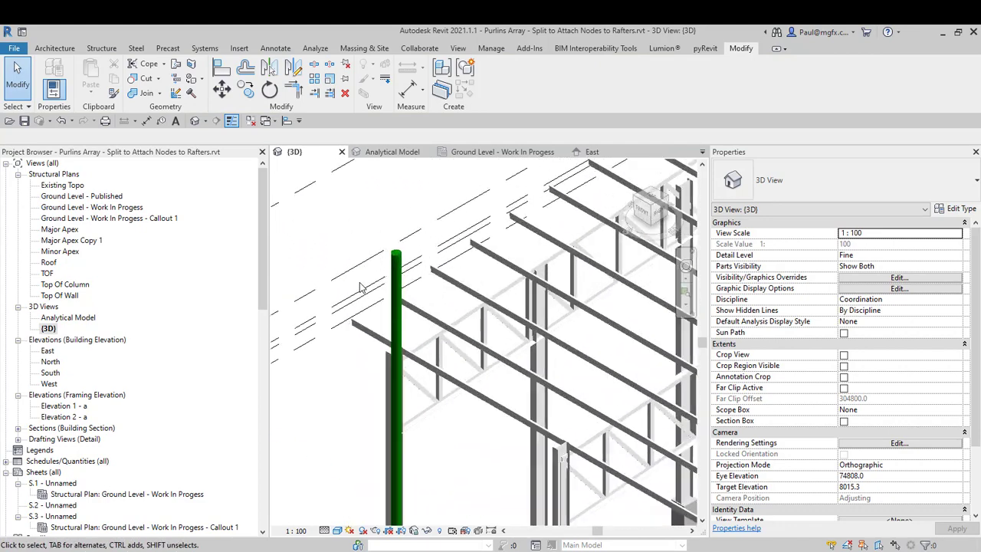
pyautogui.click(367, 334)
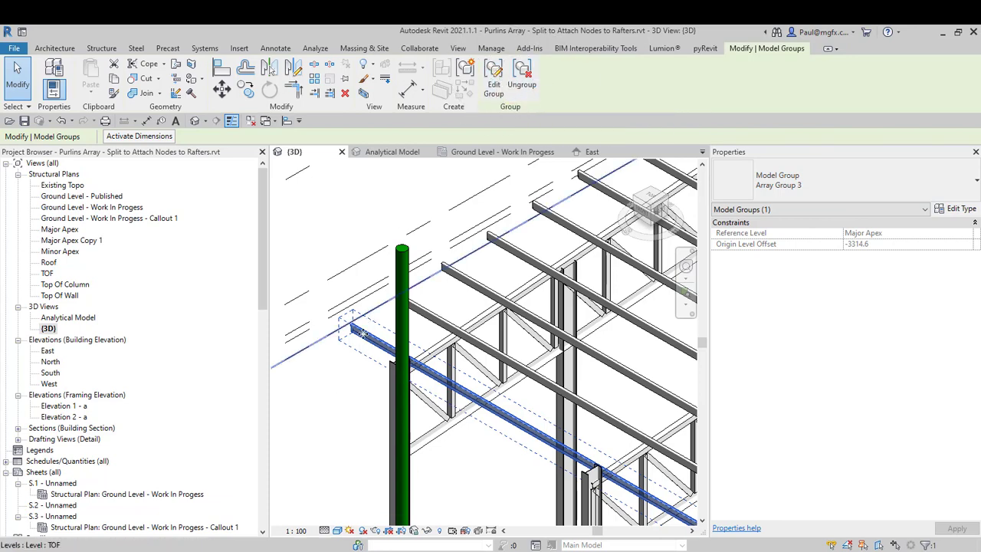
pyautogui.scroll(-2, 359, 332)
pyautogui.scroll(-4, 359, 332)
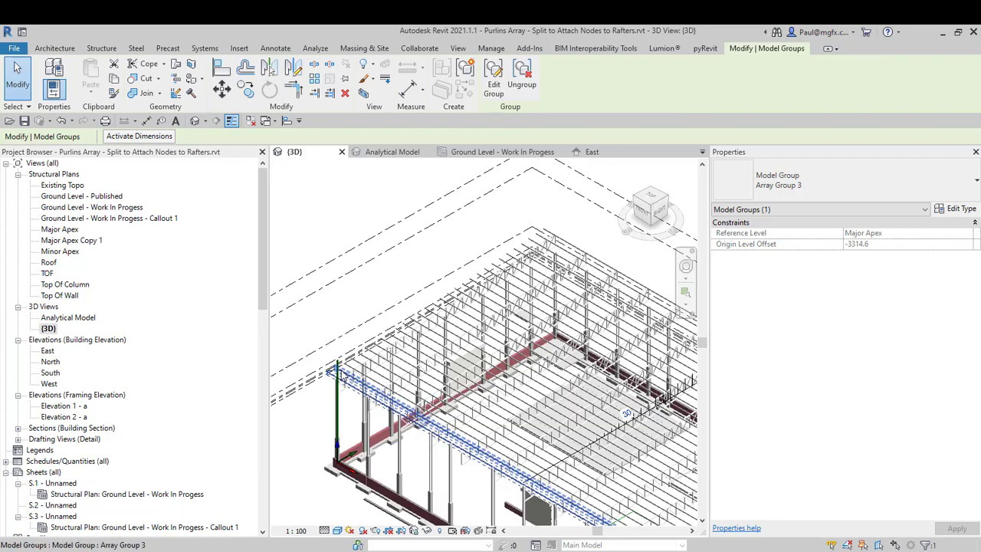
pyautogui.scroll(5, 567, 394)
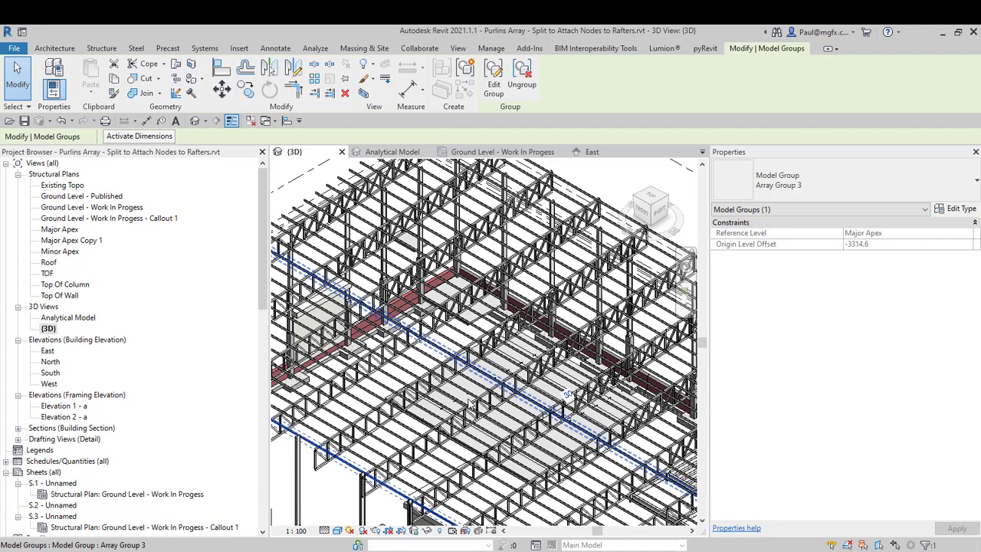
pyautogui.scroll(-5, 567, 361)
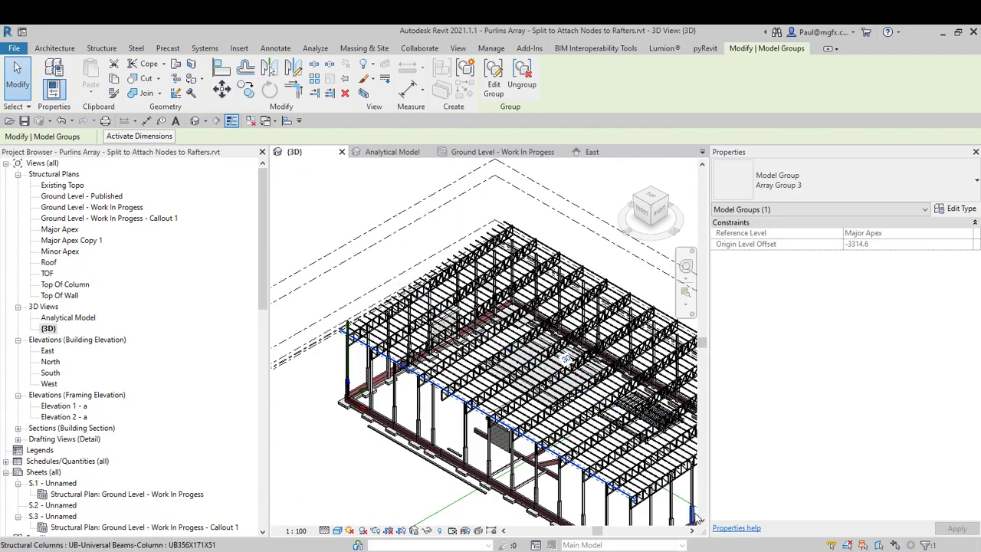
pyautogui.scroll(6, 636, 497)
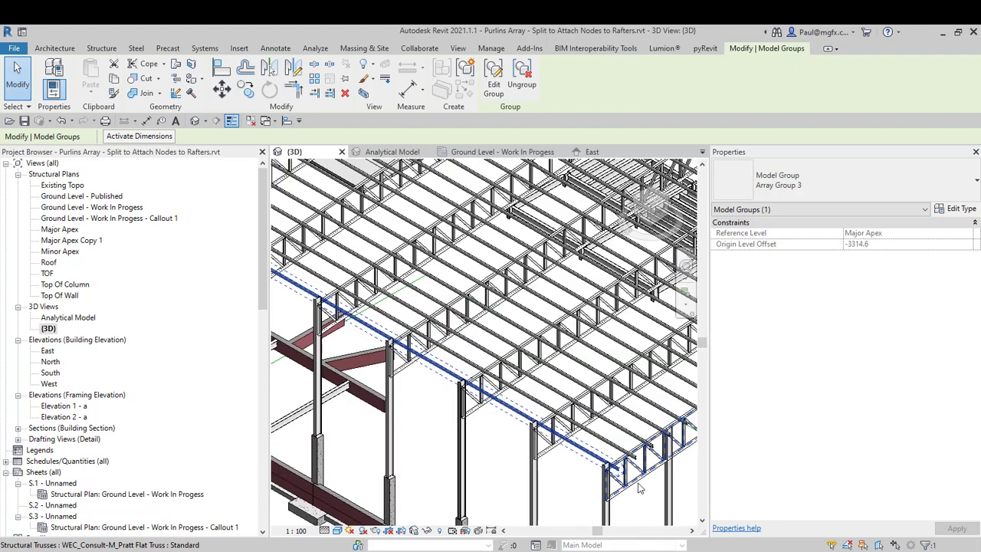
pyautogui.scroll(-4, 613, 469)
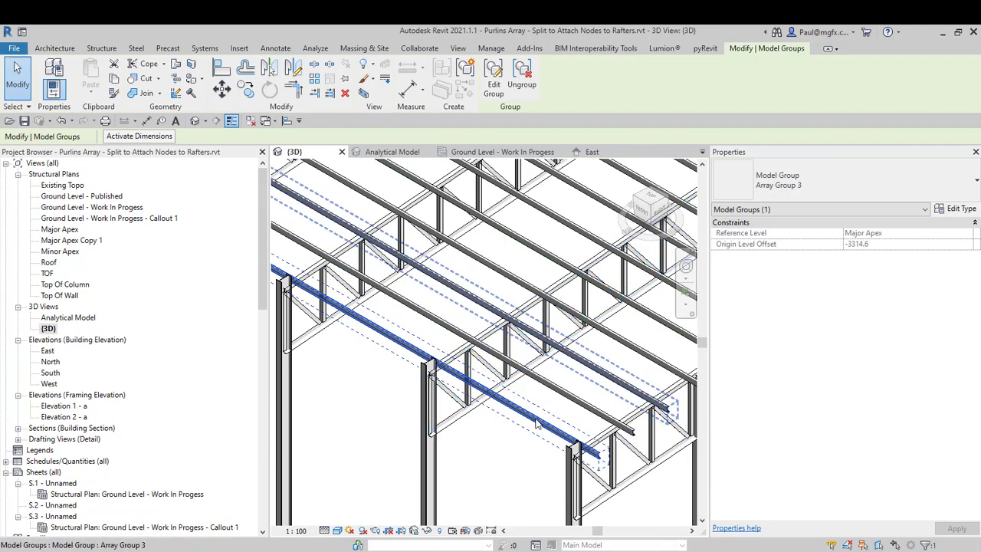
pyautogui.scroll(-2, 496, 426)
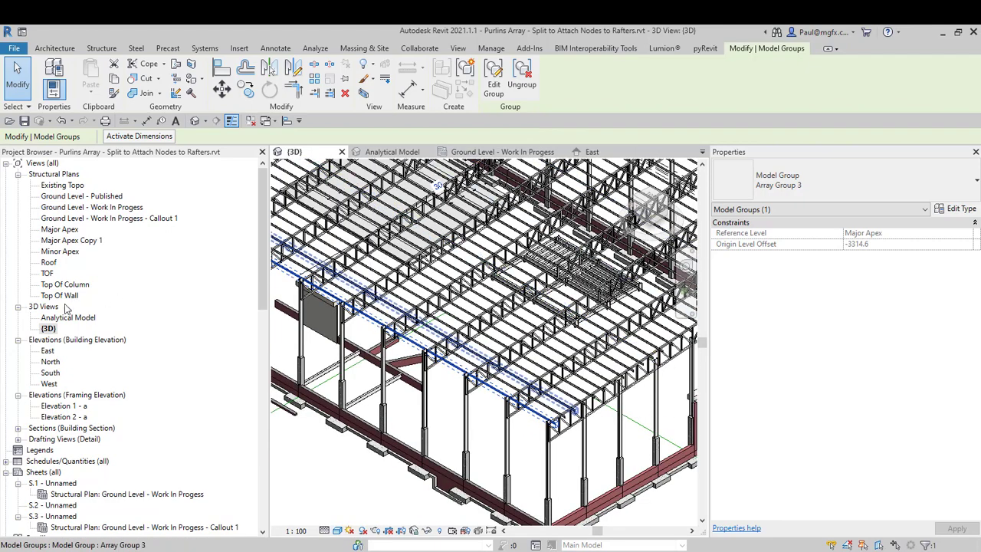
# Open the Roof structural plan at the building's corner around grids 1 to 4.
pyautogui.doubleClick(49, 262)
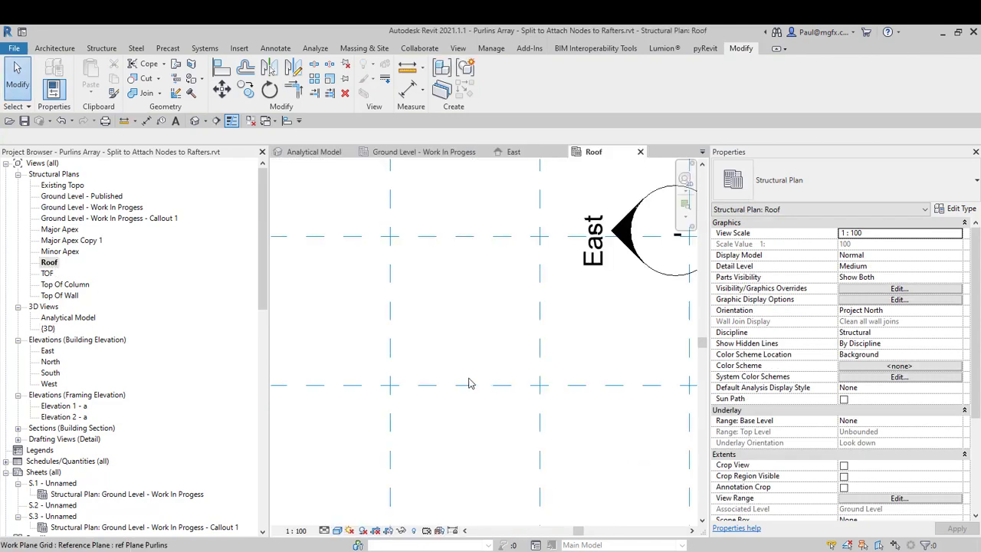
pyautogui.scroll(-5, 433, 358)
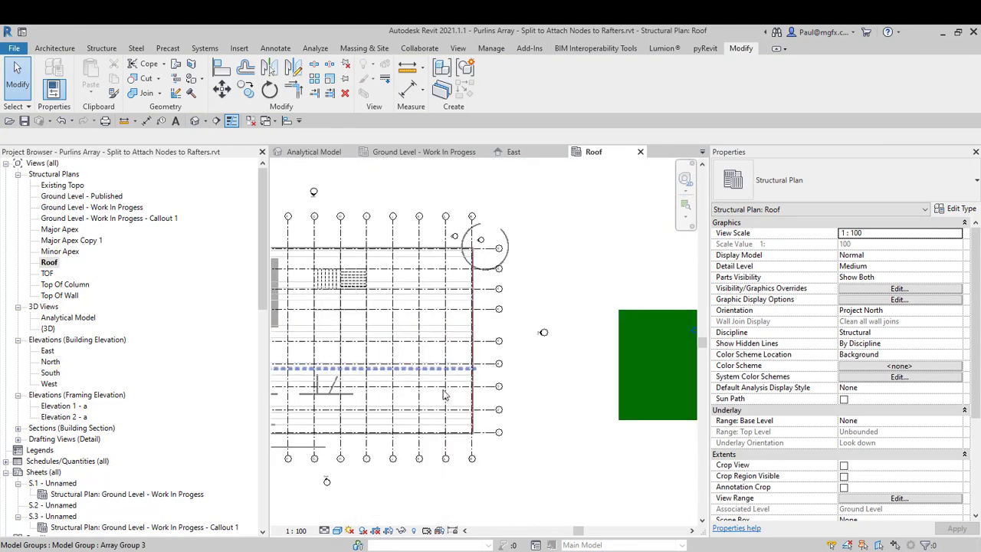
pyautogui.scroll(5, 448, 419)
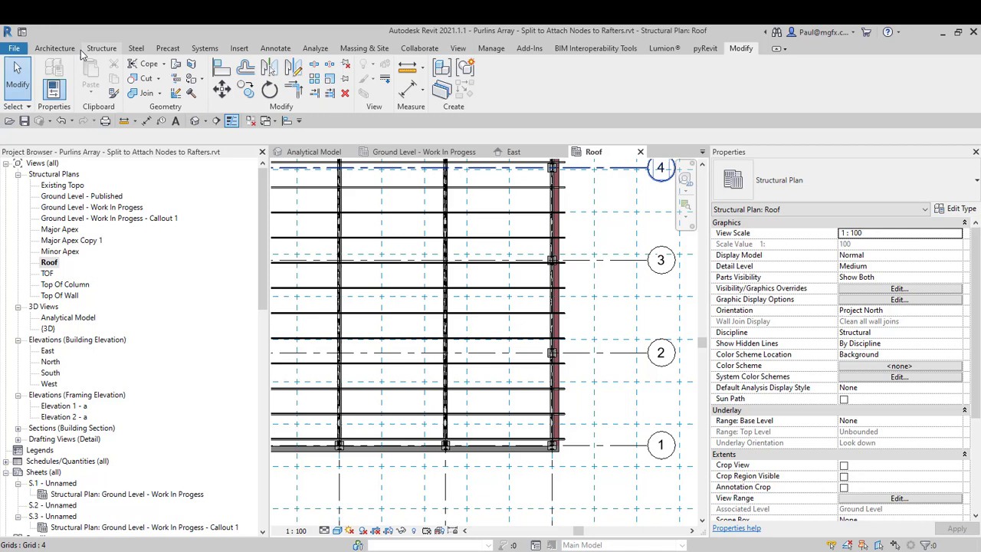
# Set the Roof plan's work plane by name to Level : Ground Level.
pyautogui.click(55, 48)
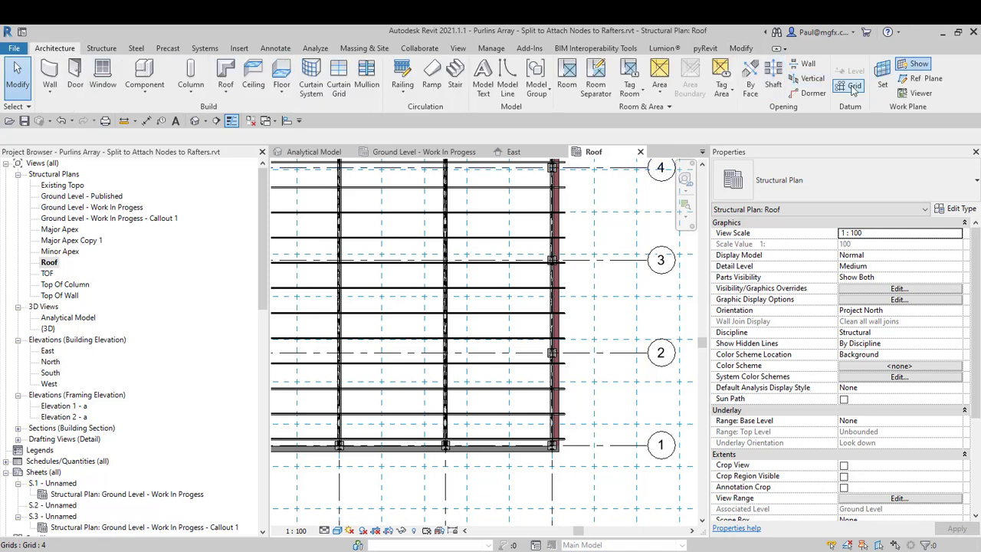
pyautogui.click(889, 73)
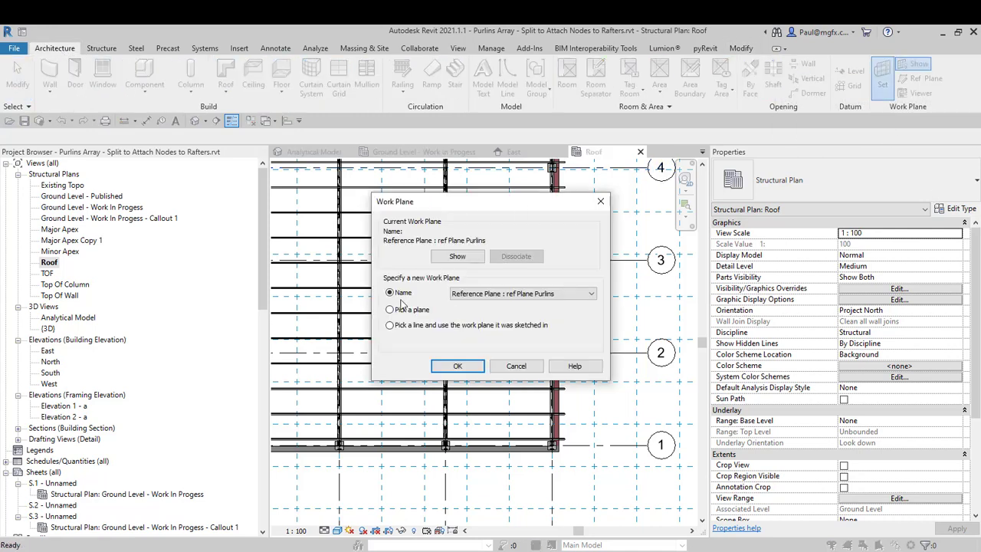
pyautogui.click(457, 295)
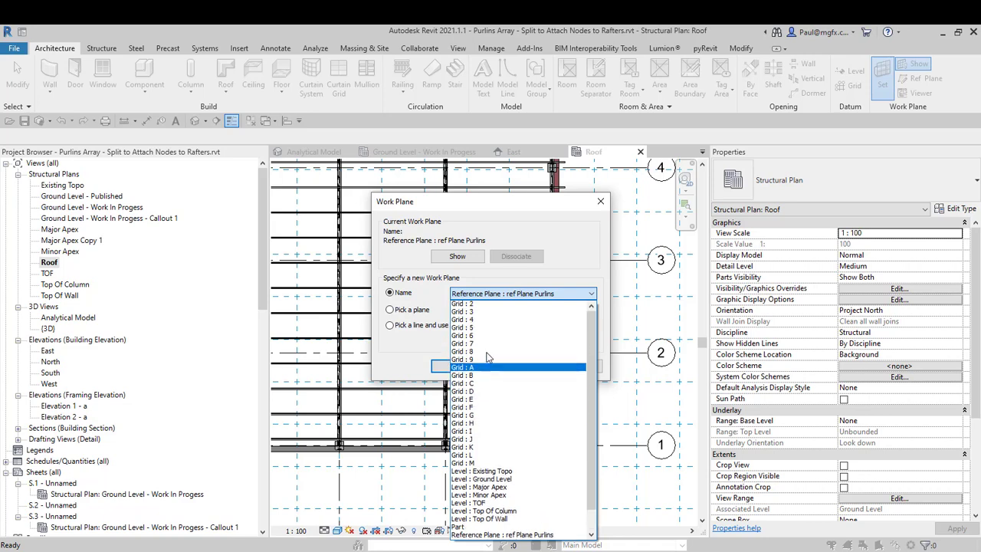
pyautogui.click(502, 465)
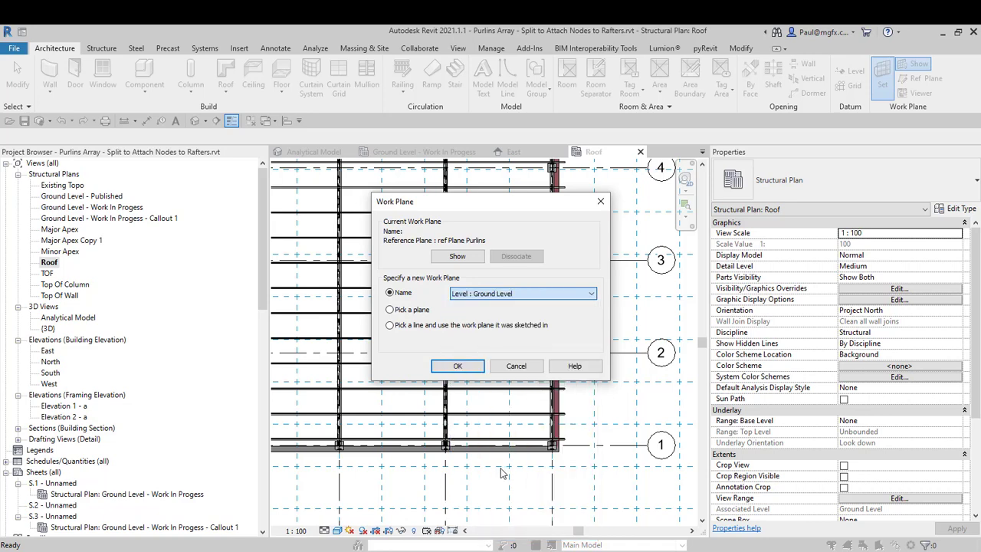
pyautogui.click(460, 368)
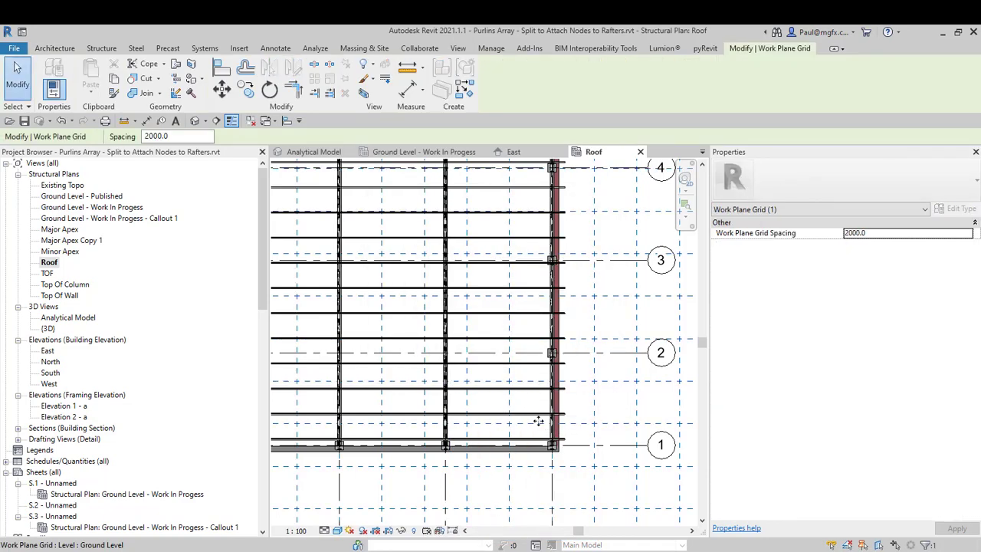
# Clear the work plane grid selection and select the individual lipped channel purlin nearest grid 1 inside its array group.
pyautogui.scroll(4, 538, 421)
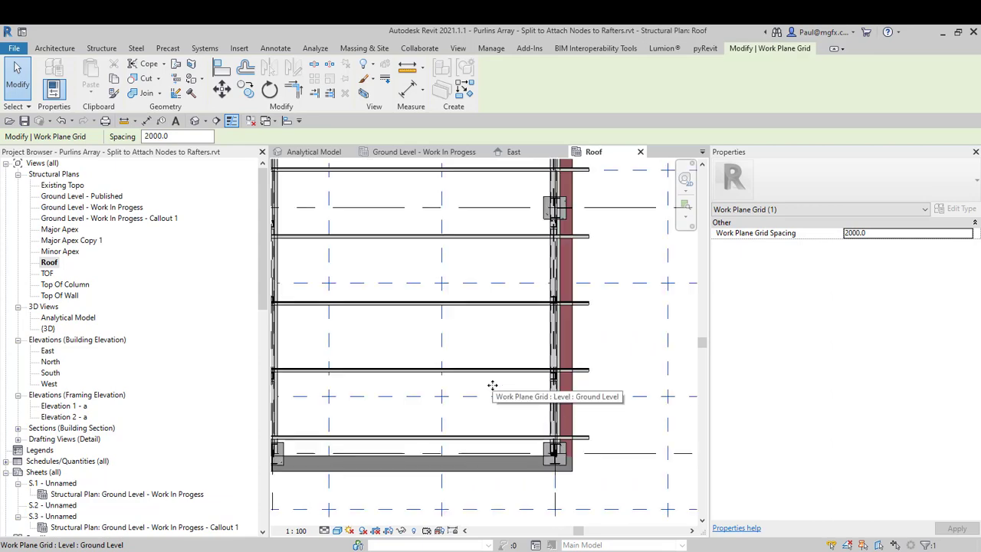
pyautogui.scroll(3, 528, 398)
pyautogui.scroll(-2, 386, 388)
pyautogui.scroll(3, 396, 383)
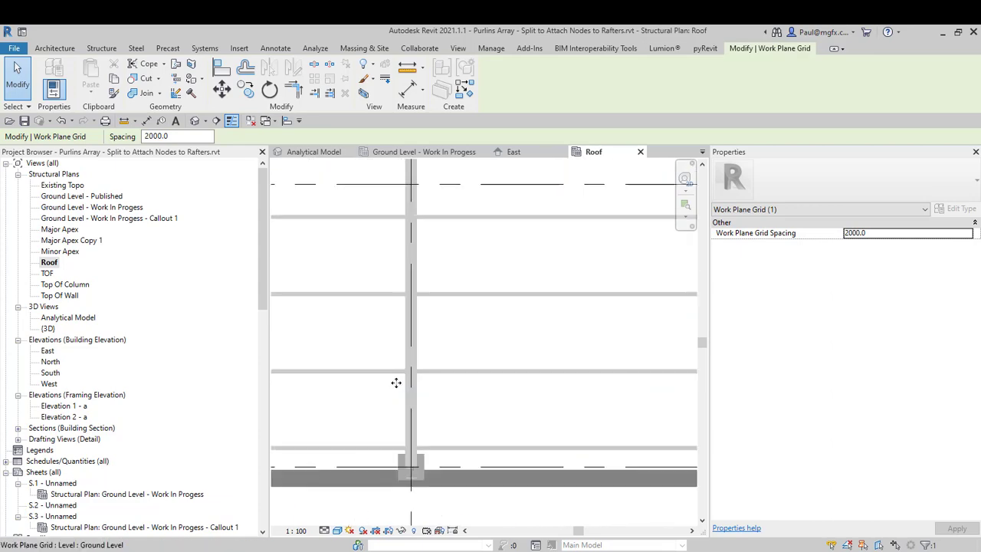
pyautogui.moveTo(459, 483); pyautogui.dragTo(464, 413, button='middle')
pyautogui.press('Escape')
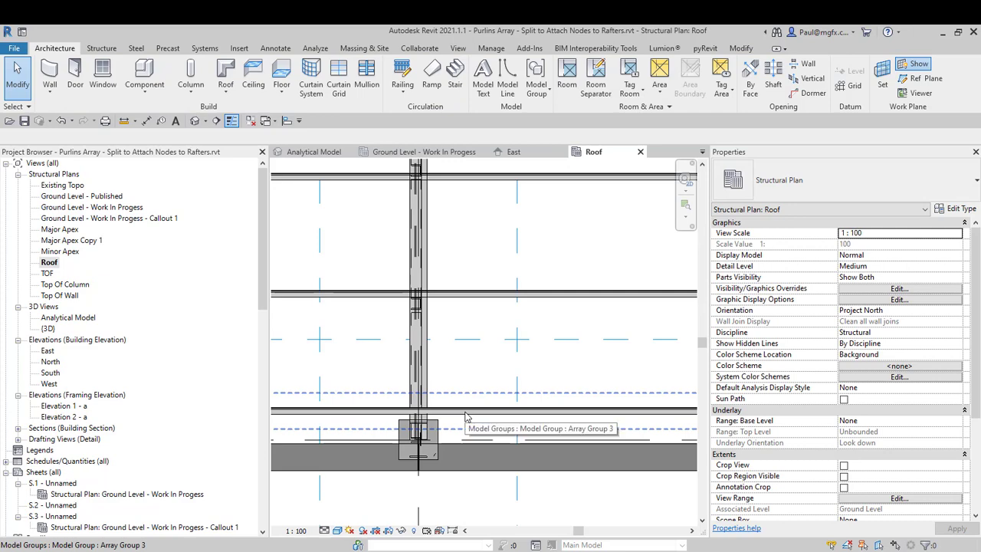
pyautogui.click(464, 413)
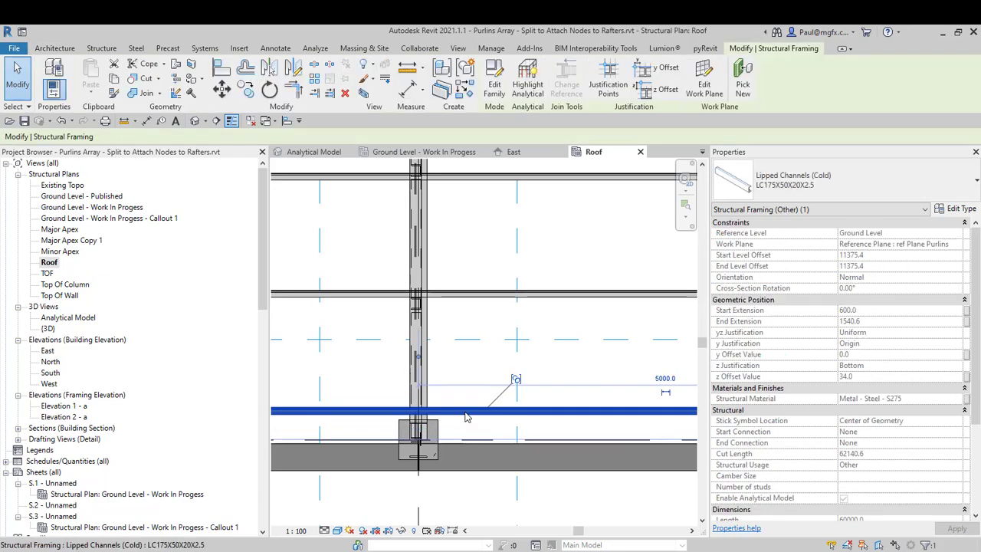
pyautogui.scroll(-3, 455, 402)
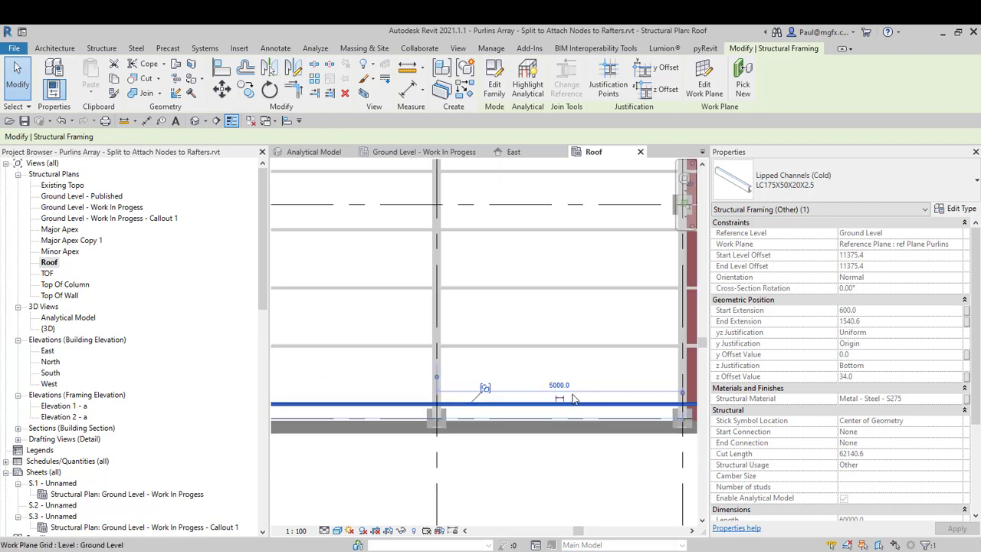
pyautogui.click(797, 185)
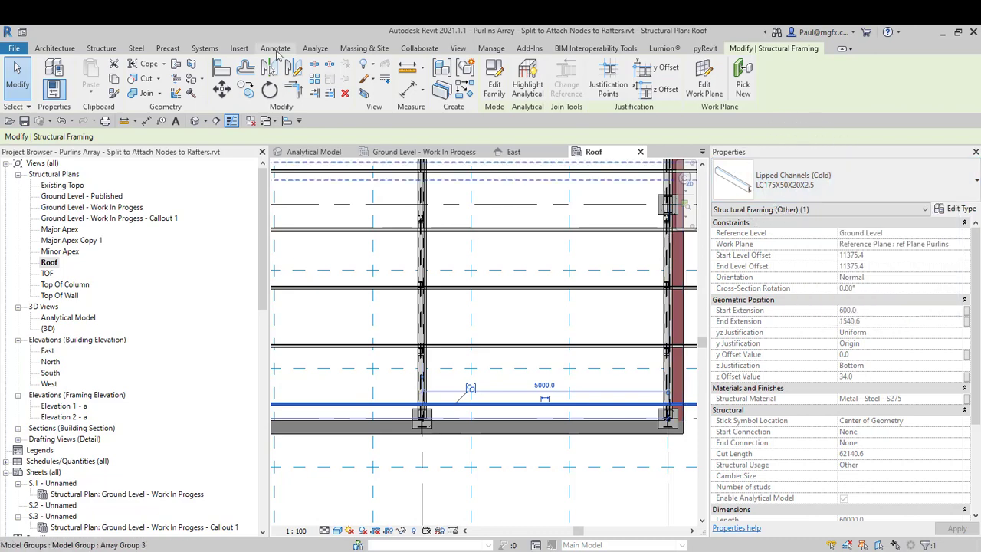
# Split the purlin nearest grid 1 with Split Element where it crosses the first interior truss from the east end.
pyautogui.click(315, 65)
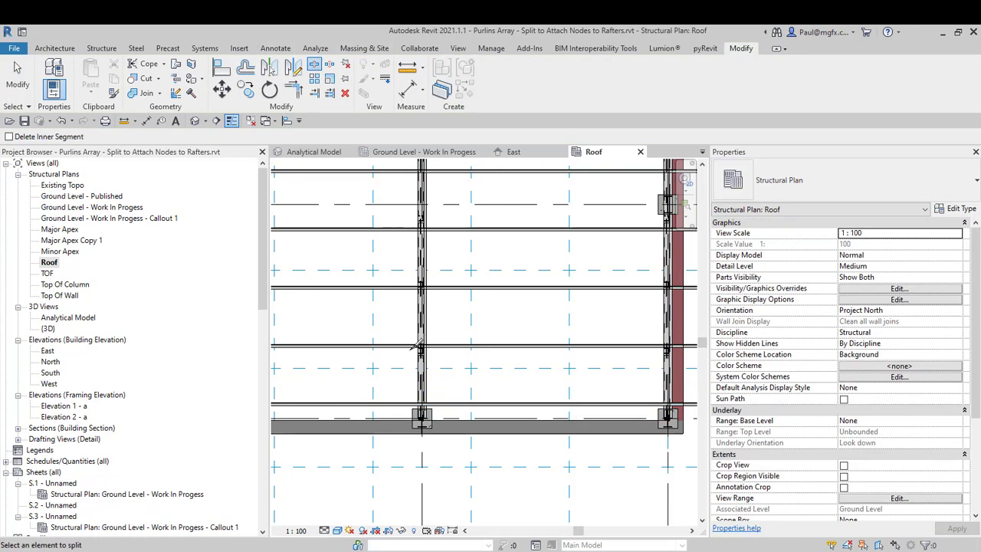
pyautogui.scroll(5, 434, 397)
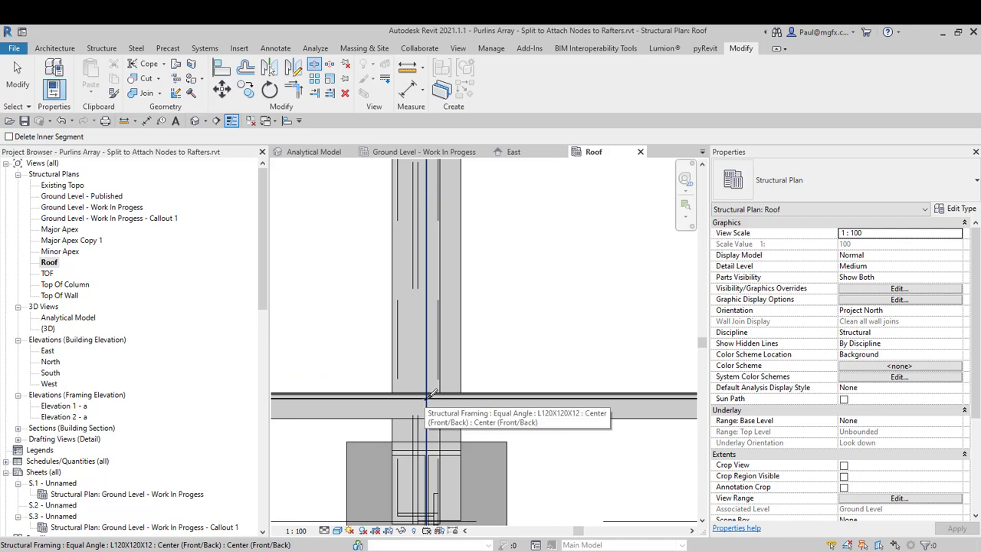
pyautogui.click(474, 396)
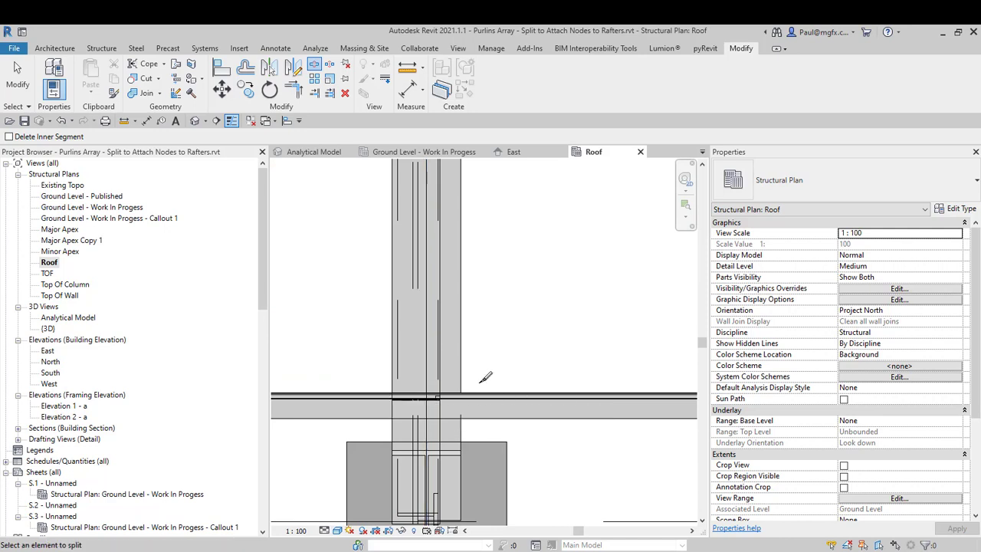
pyautogui.scroll(-3, 486, 377)
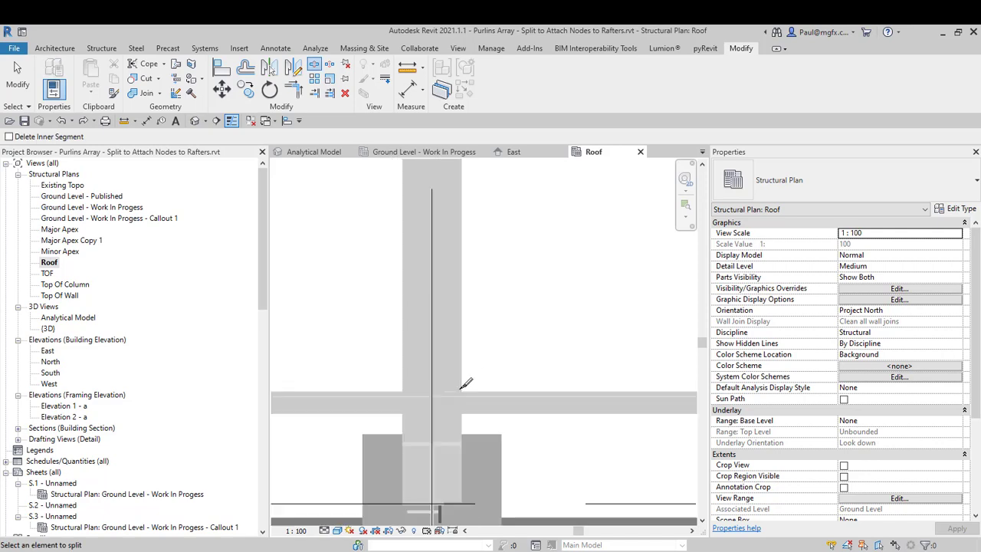
pyautogui.scroll(1, 556, 391)
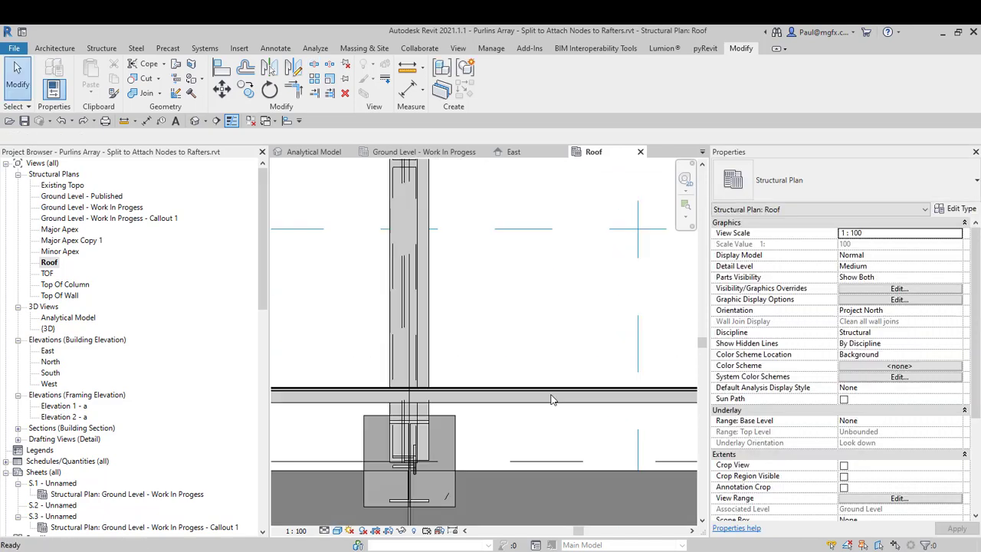
pyautogui.click(550, 399)
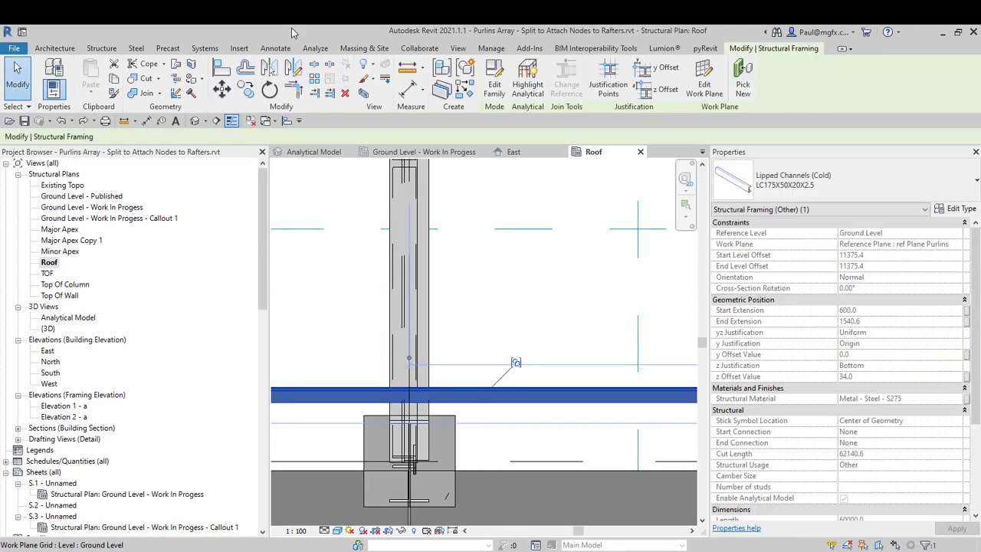
pyautogui.click(314, 68)
pyautogui.scroll(-5, 538, 380)
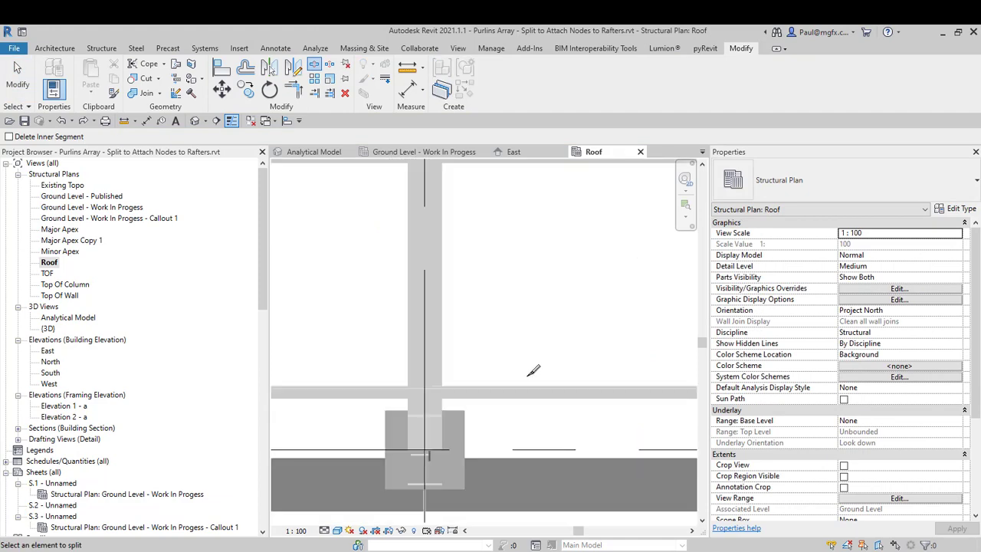
pyautogui.press('Escape')
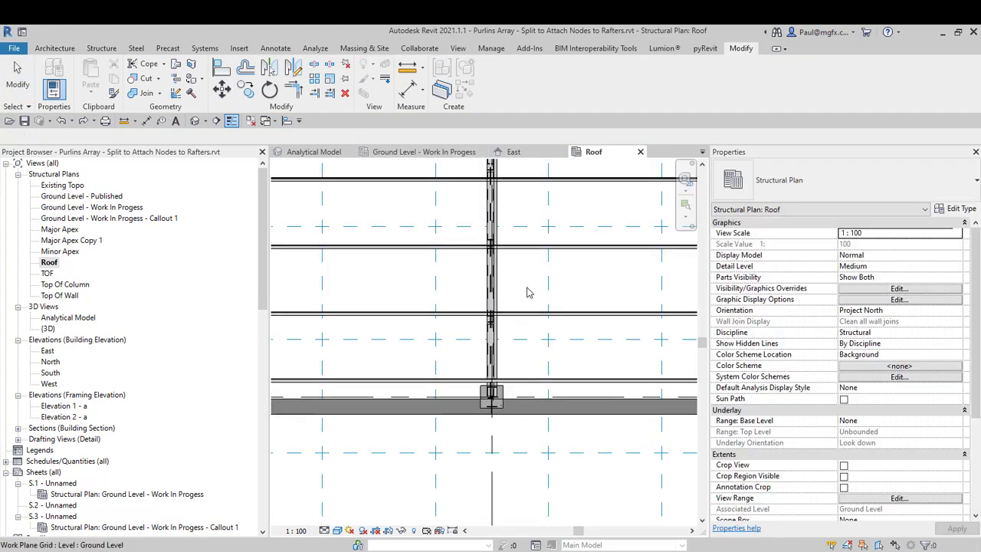
# Edit the array group of the purlin nearest grid 1, split the purlin at the first interior truss's centreline and finish the group edit.
pyautogui.scroll(-4, 519, 350)
pyautogui.scroll(4, 516, 355)
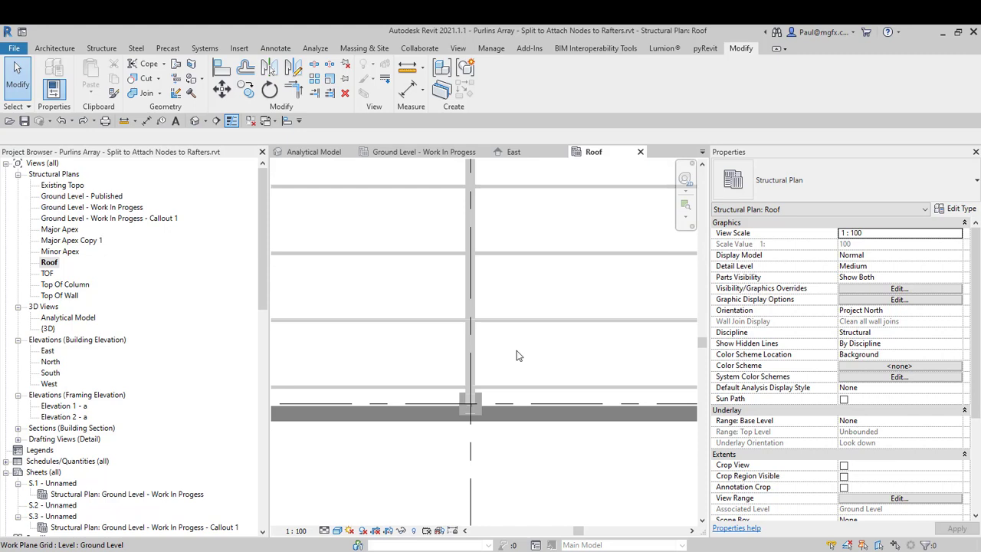
pyautogui.click(502, 389)
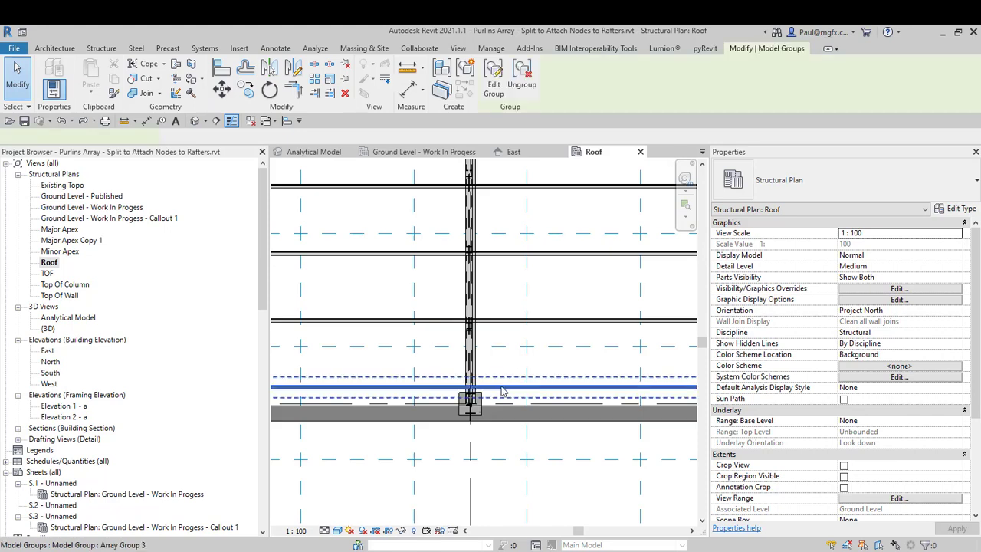
pyautogui.click(494, 86)
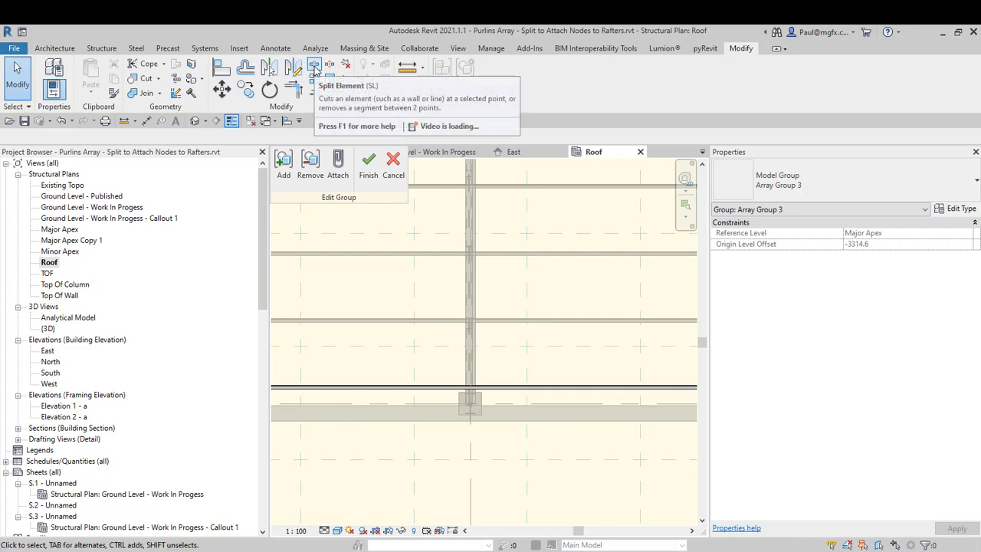
pyautogui.click(314, 67)
pyautogui.scroll(5, 488, 346)
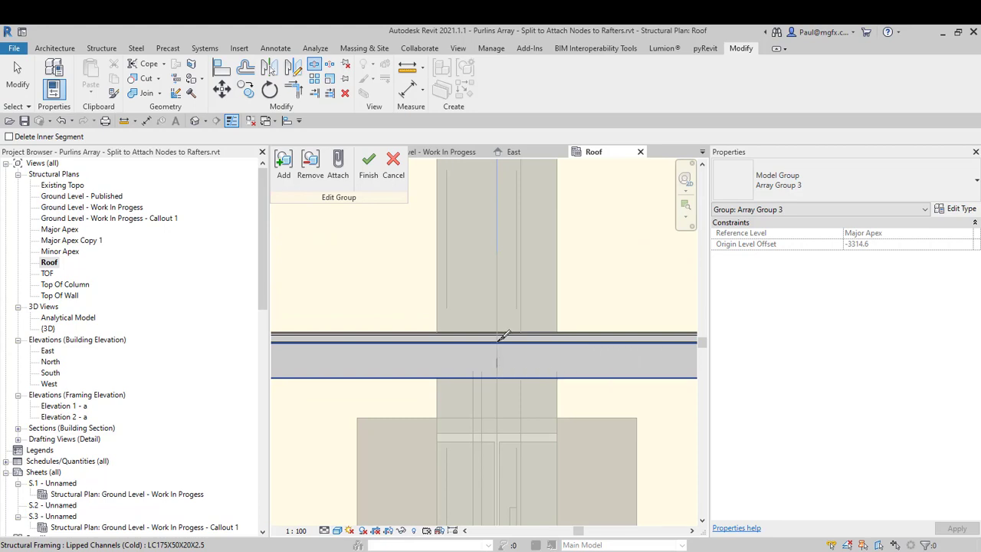
pyautogui.click(503, 338)
pyautogui.scroll(-2, 457, 262)
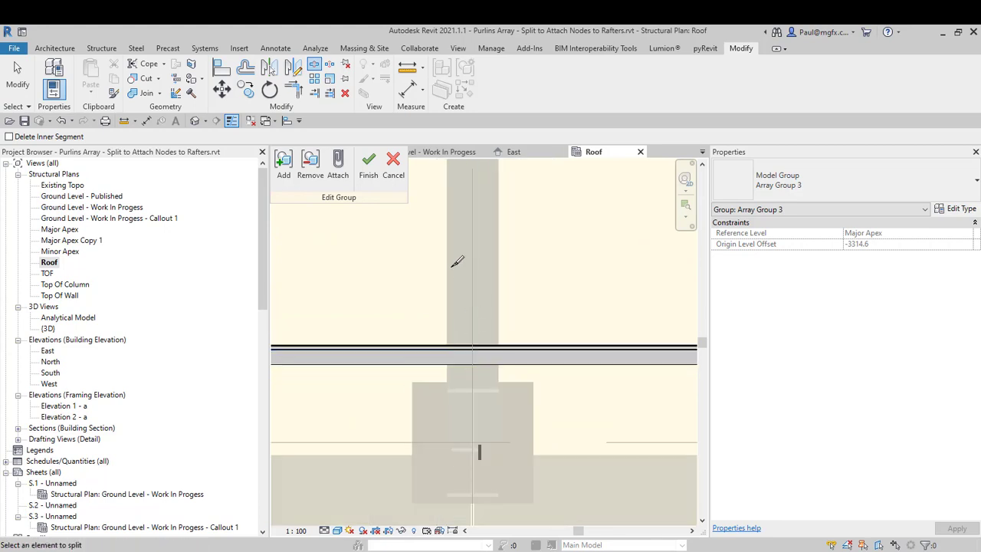
pyautogui.click(366, 174)
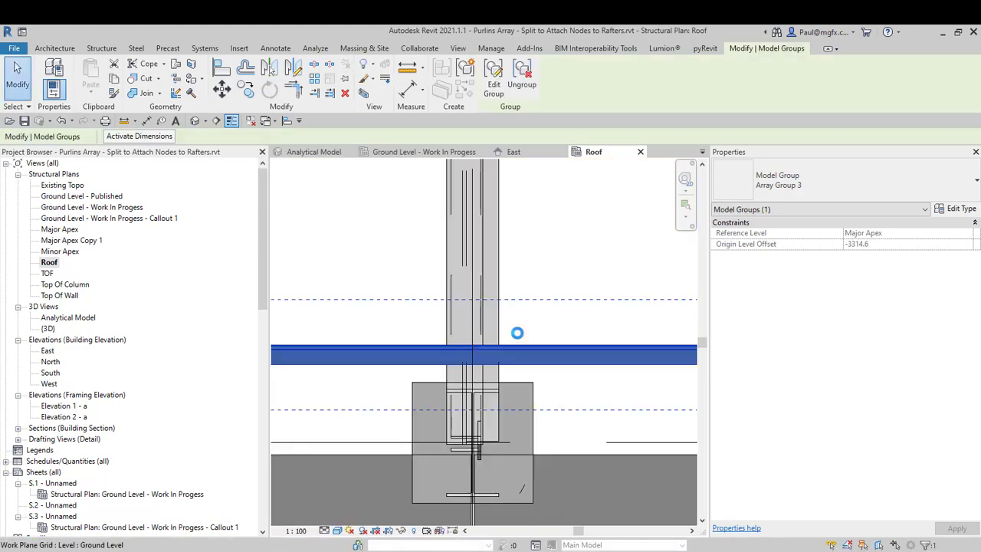
pyautogui.scroll(-5, 516, 345)
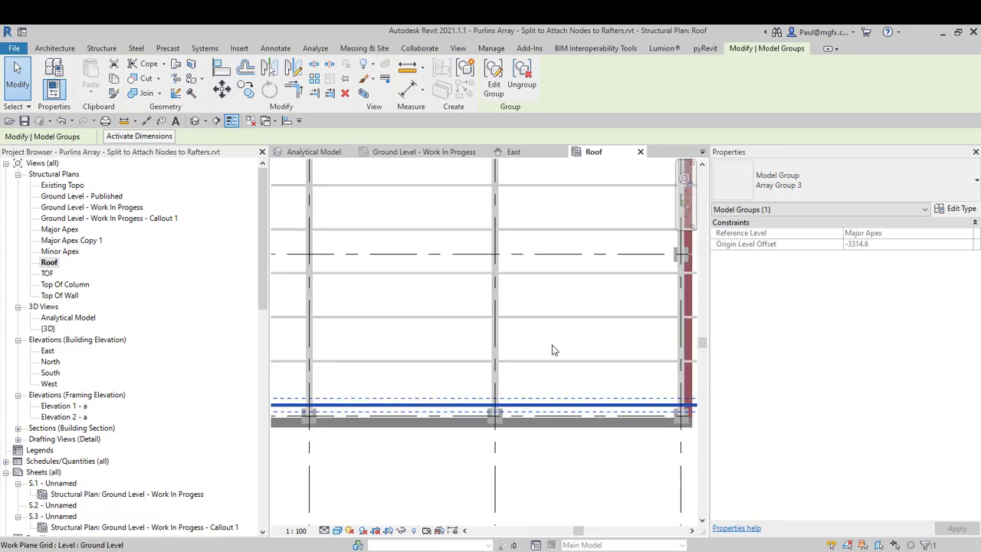
pyautogui.press('Escape')
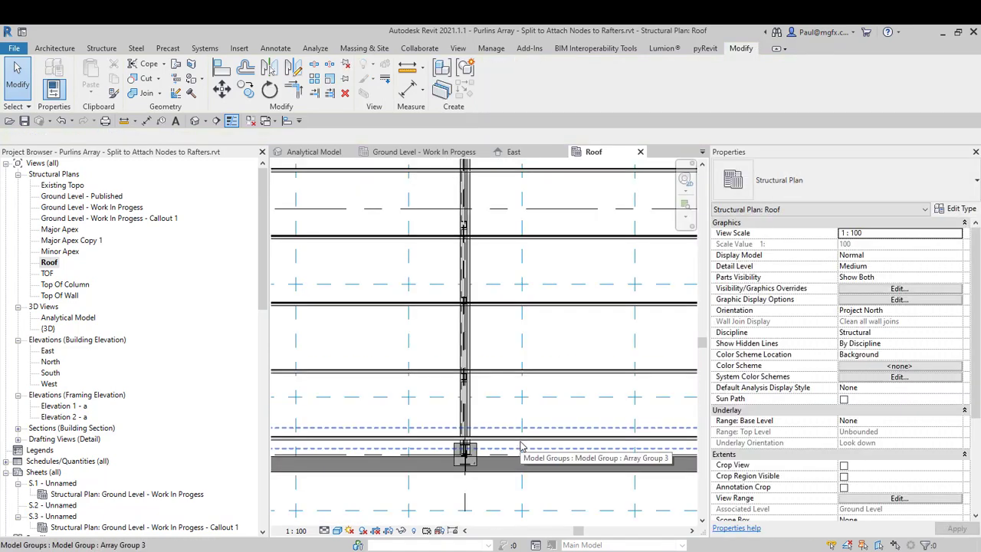
# Select the edge purlin's segments on either side of the first interior truss in turn to check the split.
pyautogui.click(521, 447)
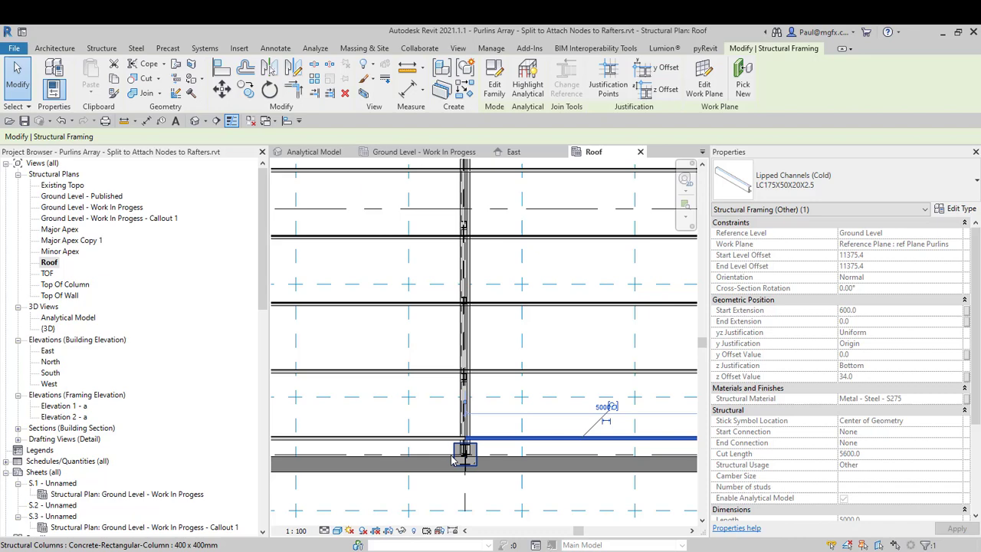
pyautogui.scroll(-2, 495, 437)
pyautogui.scroll(2, 491, 435)
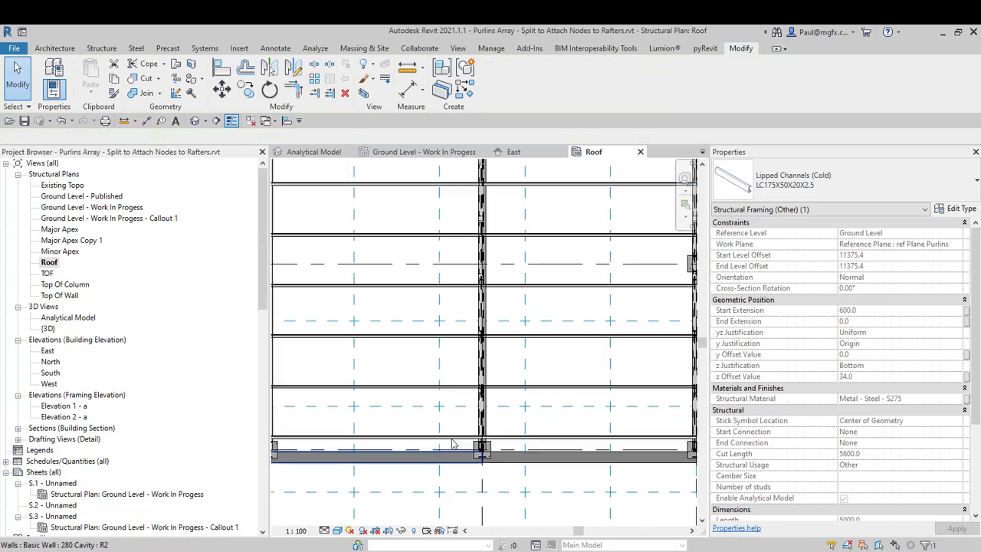
pyautogui.press('Escape')
pyautogui.click(453, 443)
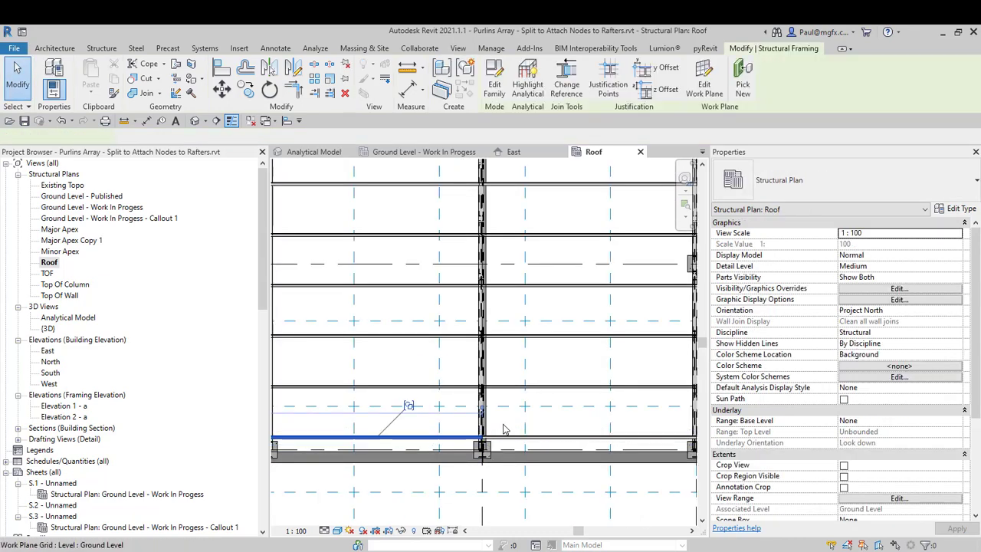
pyautogui.scroll(-3, 475, 441)
pyautogui.scroll(5, 533, 441)
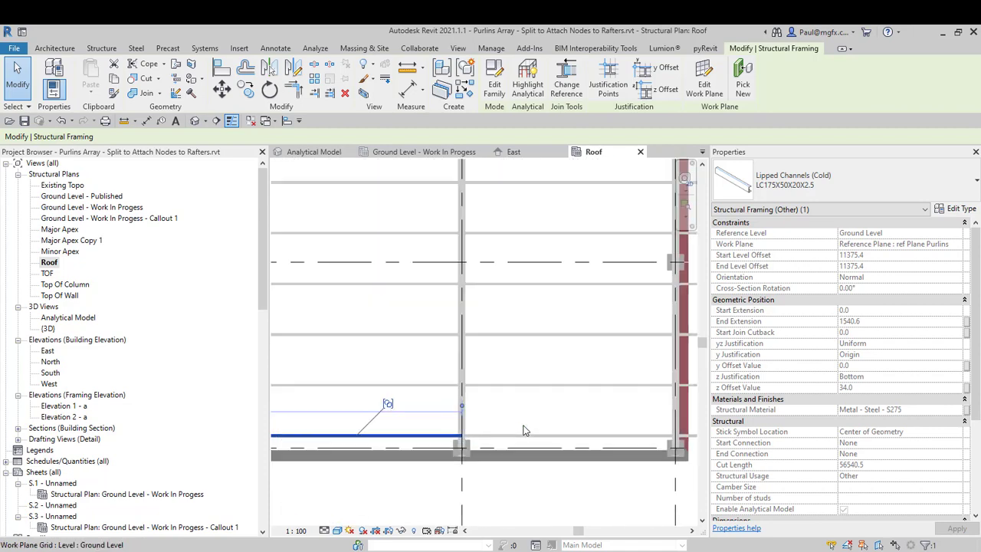
pyautogui.press('Escape')
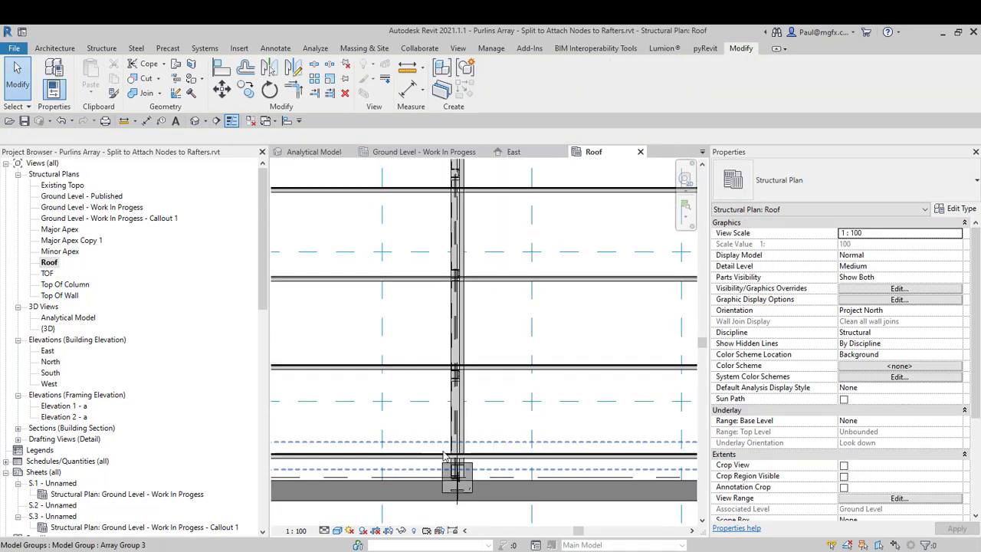
# Select individual purlins in the end bay of the neighbouring array groups one at a time to check whether the split carried through.
pyautogui.press('Tab')
pyautogui.click(505, 371)
pyautogui.scroll(-3, 513, 426)
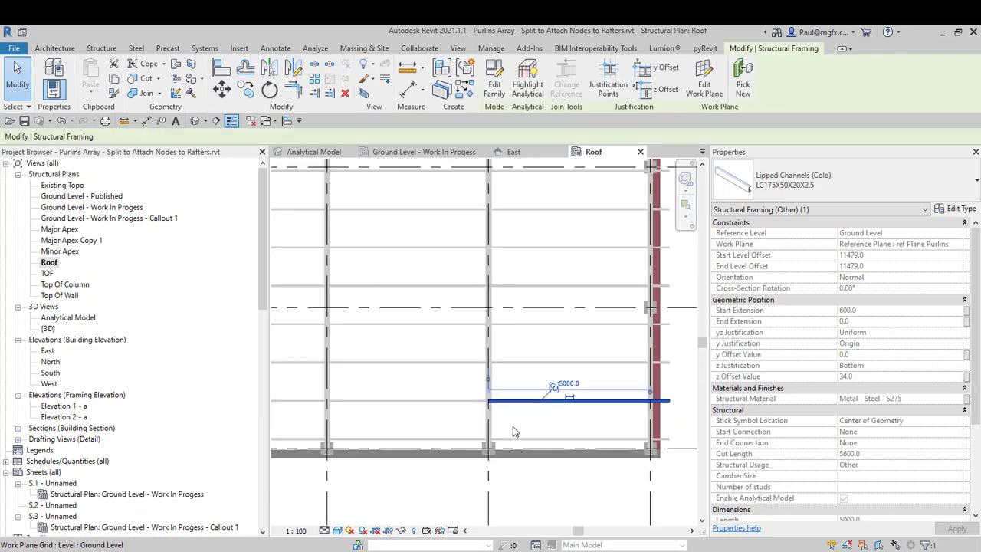
pyautogui.press('Escape')
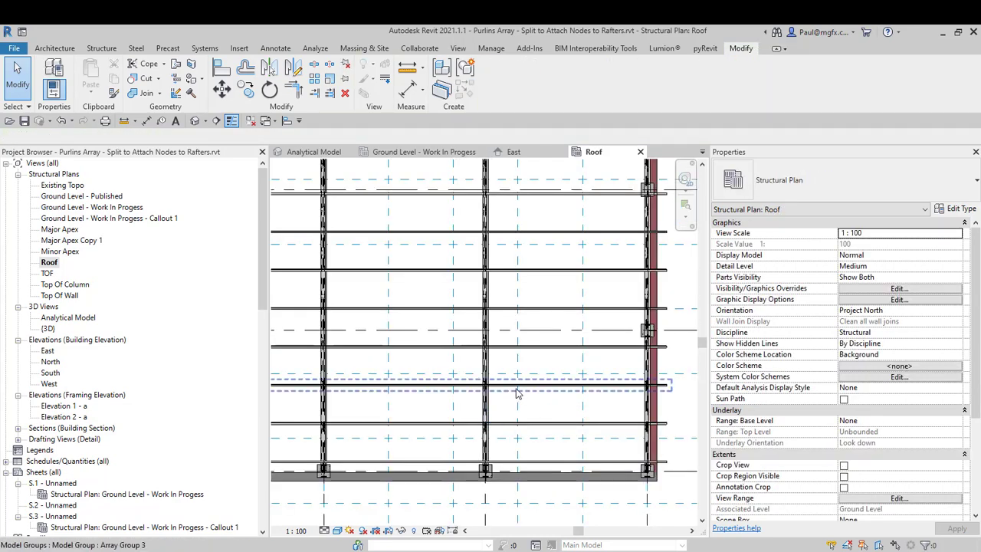
pyautogui.press('Tab')
pyautogui.click(518, 394)
pyautogui.press('Escape')
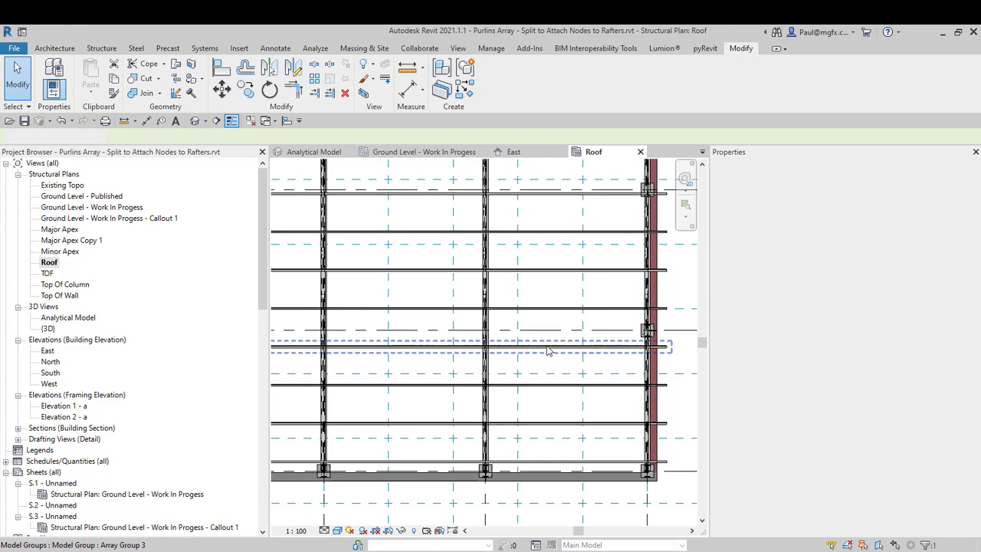
pyautogui.press('Tab')
pyautogui.click(541, 348)
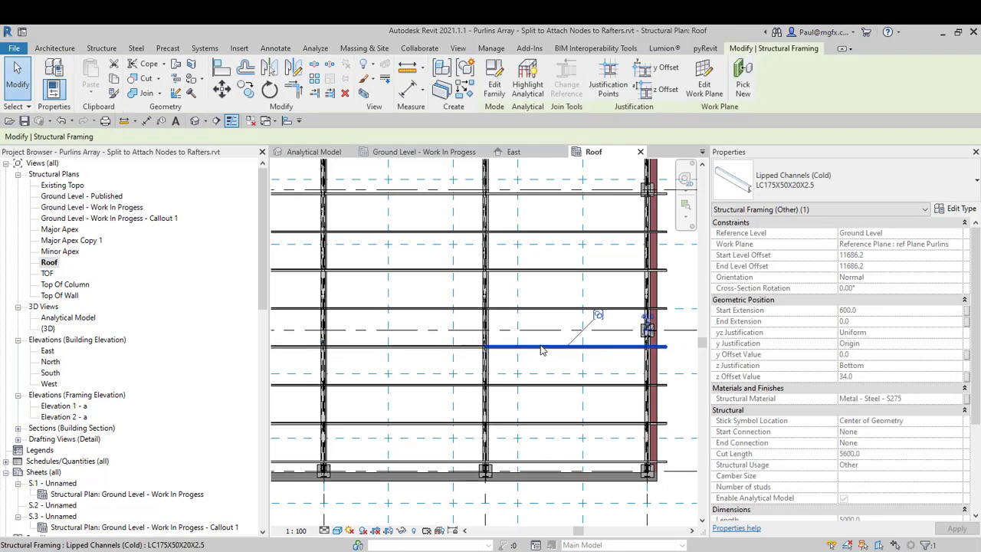
pyautogui.press('Escape')
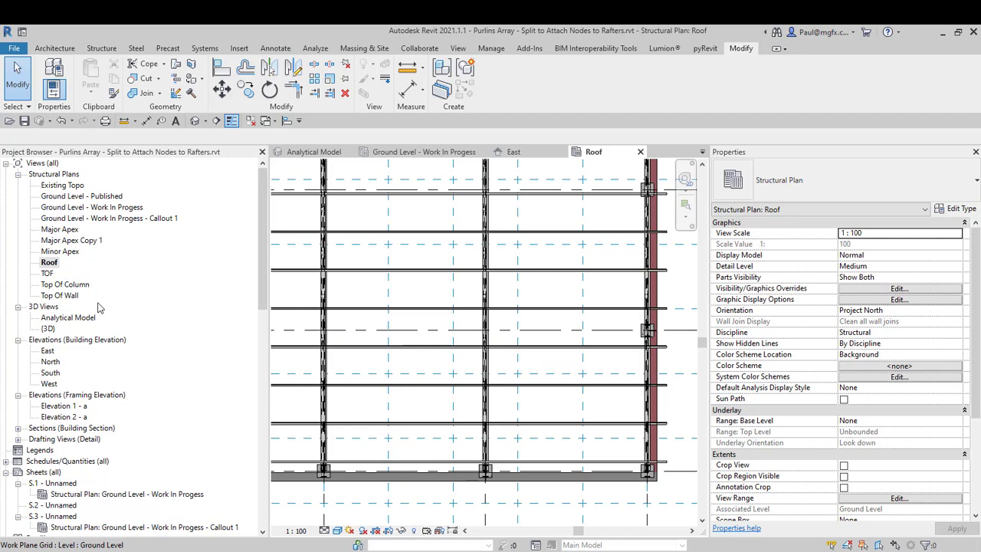
# Open the Analytical Model 3D view at the node where the edge purlin crosses the first interior truss.
pyautogui.click(64, 318)
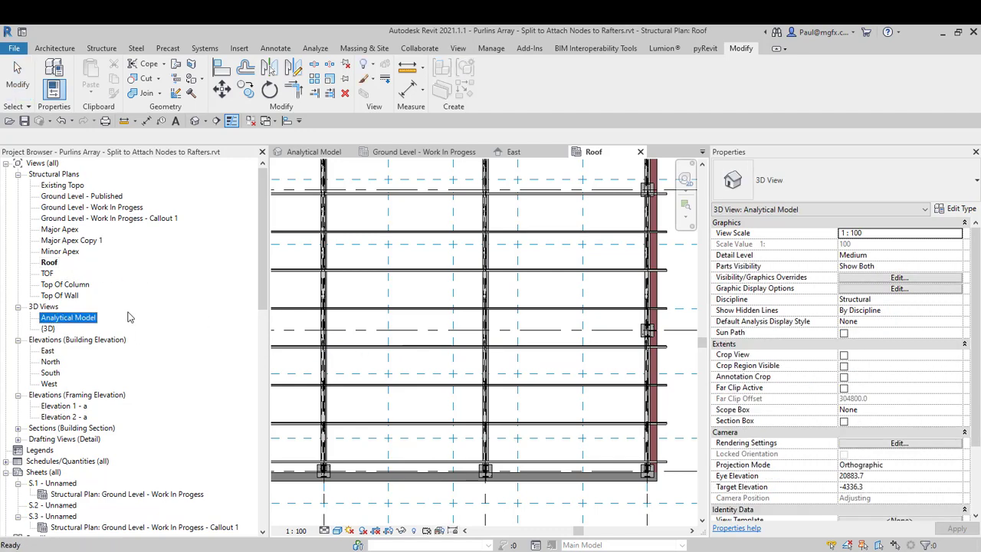
pyautogui.doubleClick(67, 317)
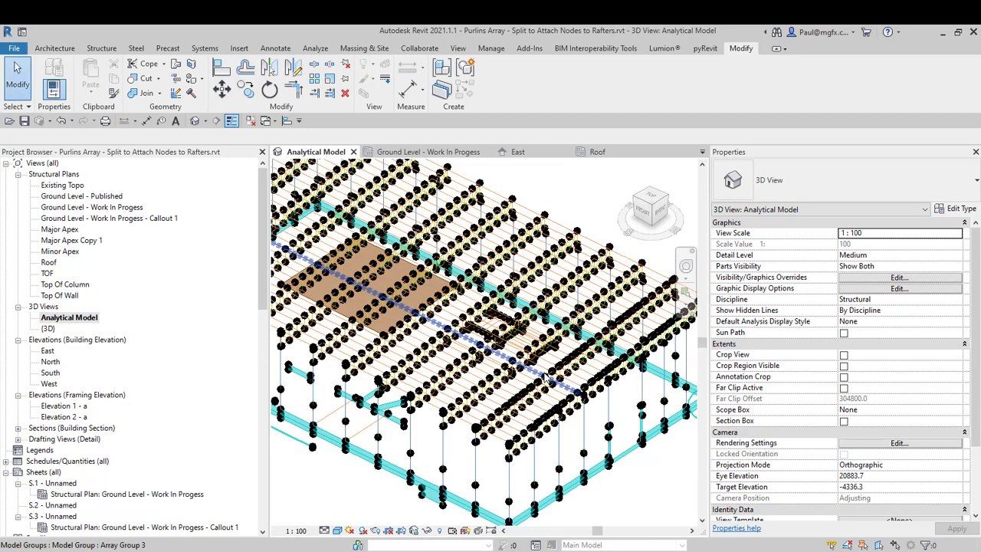
pyautogui.scroll(10, 502, 448)
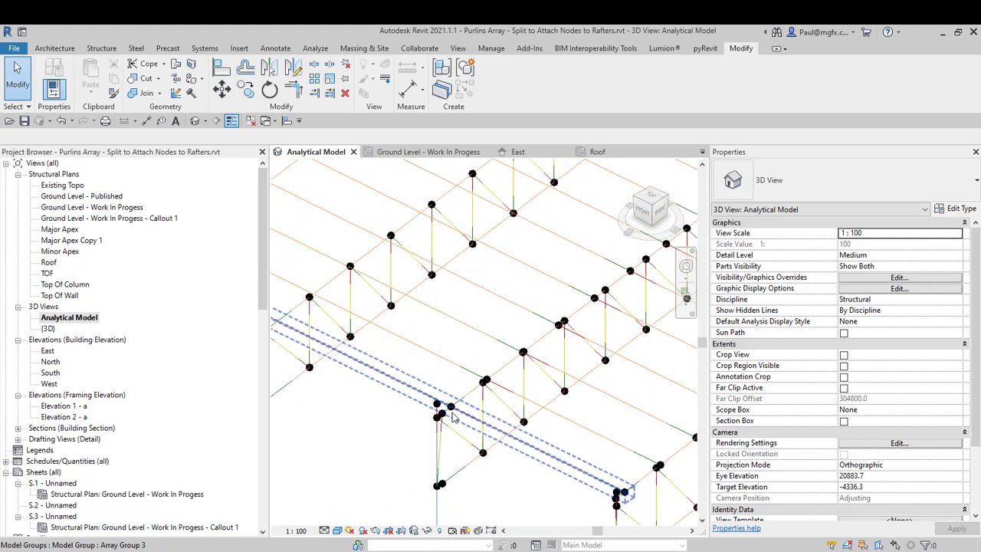
pyautogui.scroll(5, 488, 366)
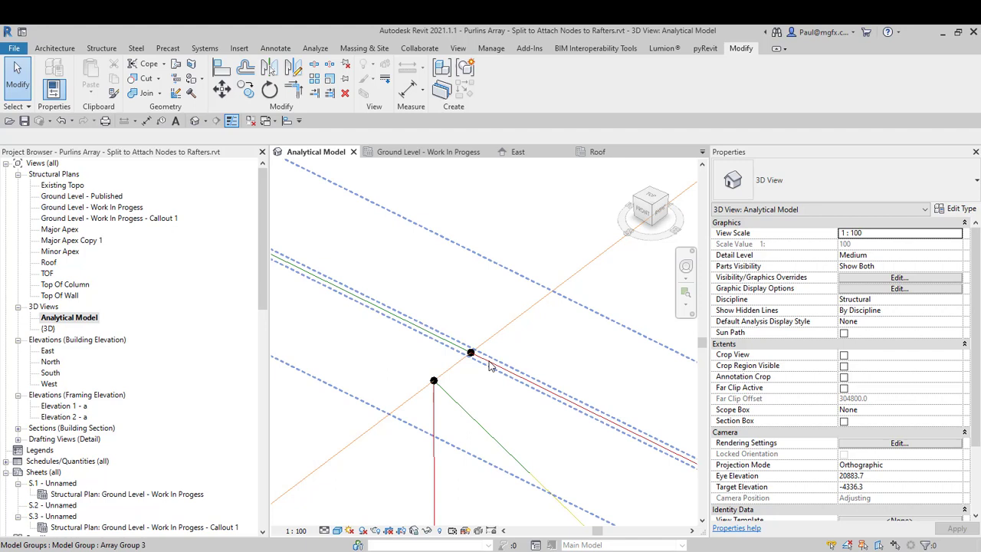
pyautogui.scroll(5, 473, 356)
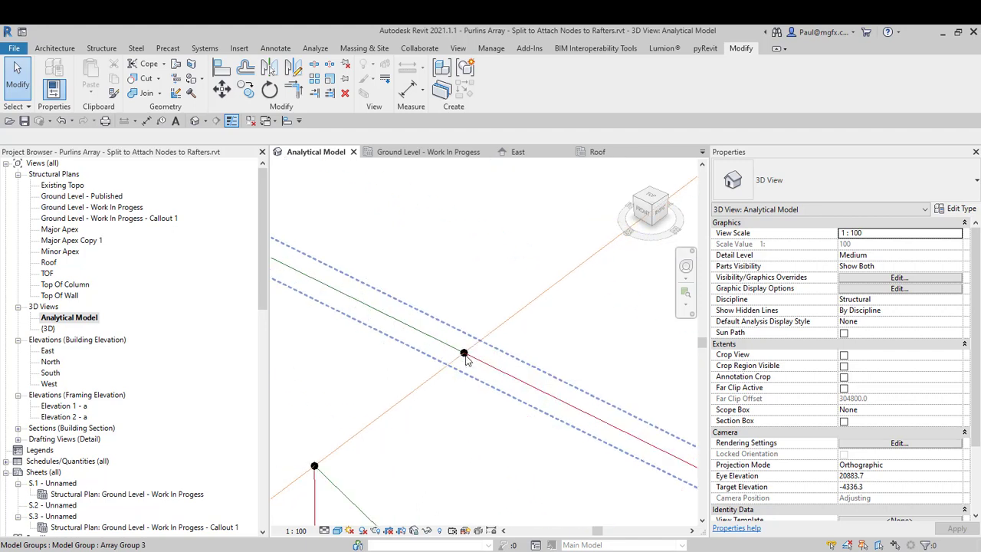
# Check the connection status of the analytical node where the split purlin meets the rafter.
pyautogui.click(464, 355)
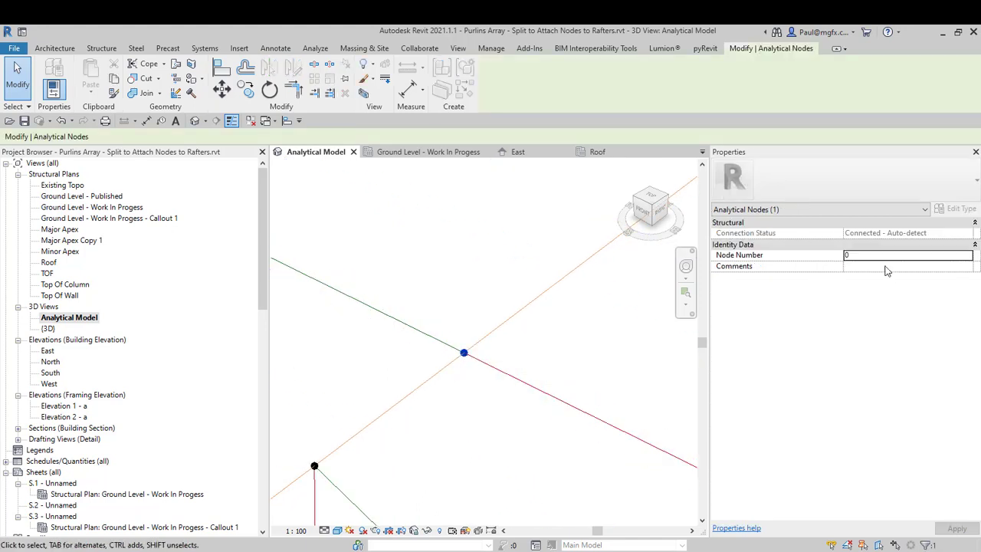
pyautogui.click(878, 239)
pyautogui.scroll(-3, 516, 375)
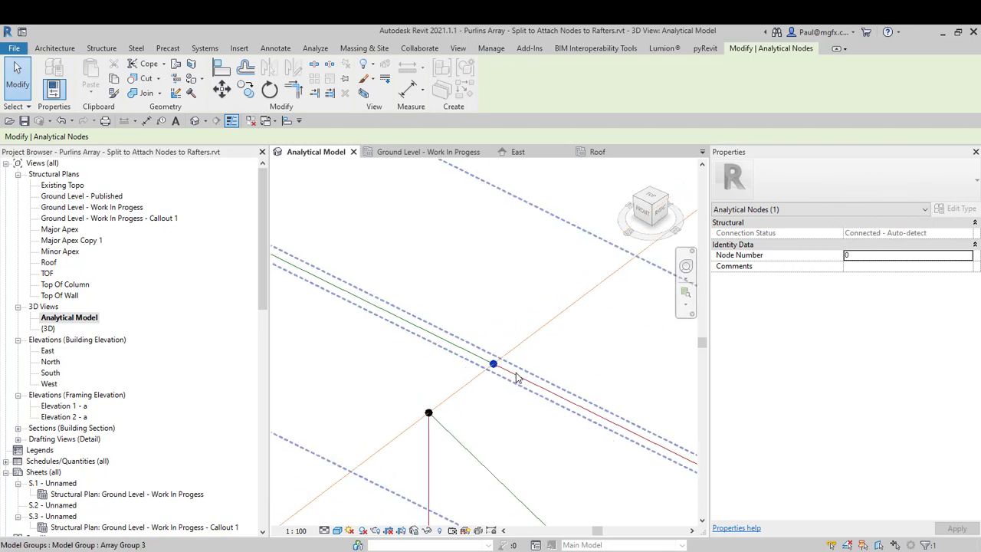
pyautogui.press('Escape')
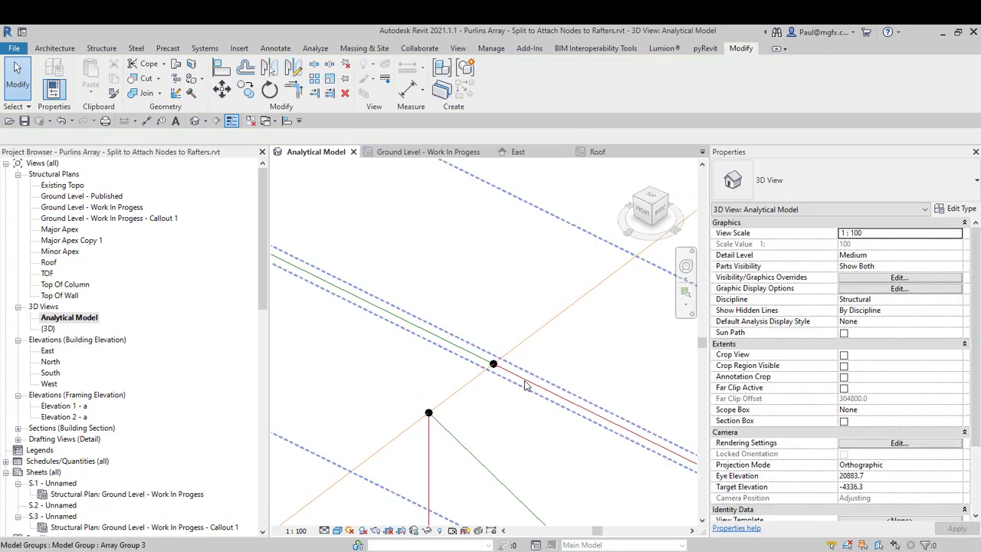
# Select the end-bay purlin's analytical beam inside its group and review its alignment and release properties.
pyautogui.press('Tab')
pyautogui.click(527, 381)
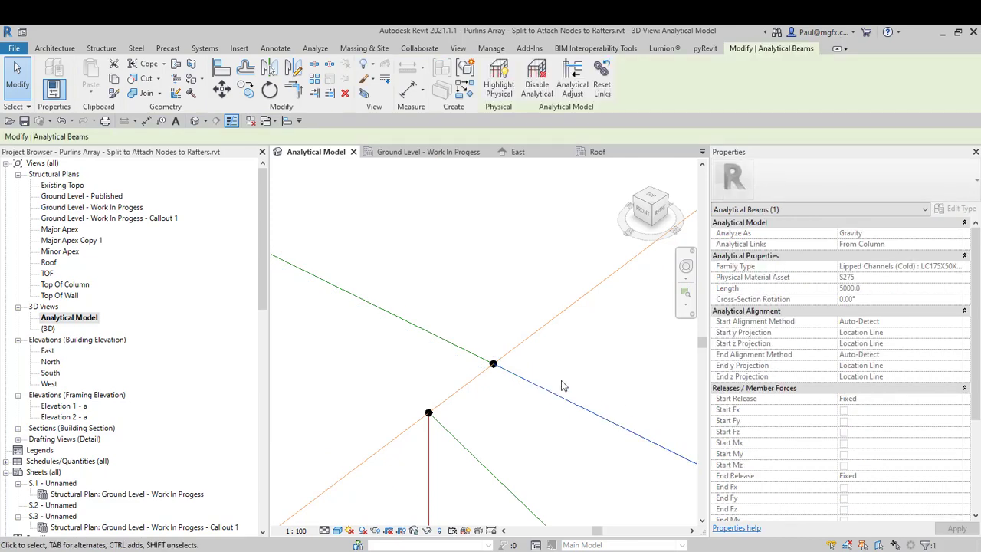
pyautogui.scroll(-1, 860, 372)
pyautogui.scroll(-1, 690, 467)
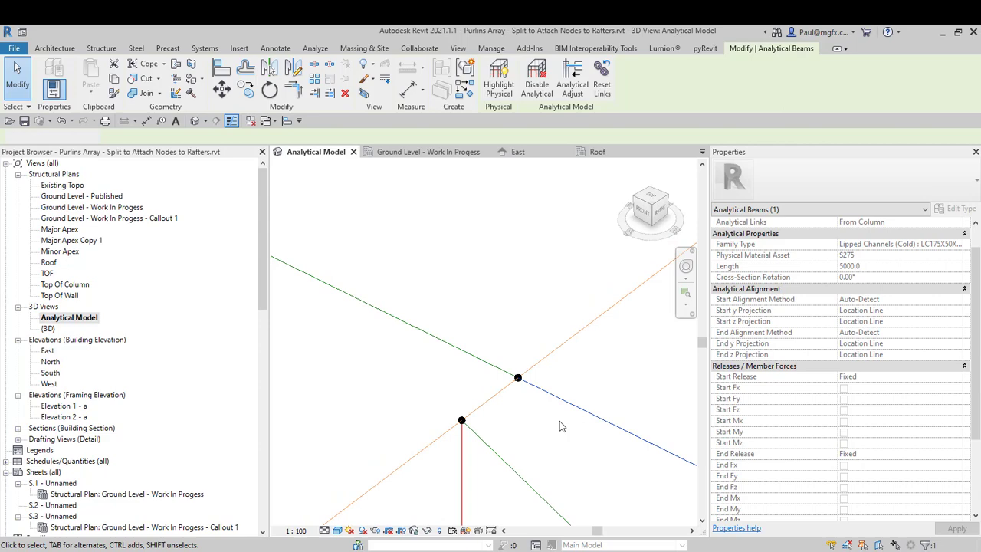
pyautogui.click(560, 427)
# Open the edge purlin's group for editing and examine the start and end releases of its analytical beam.
pyautogui.click(591, 415)
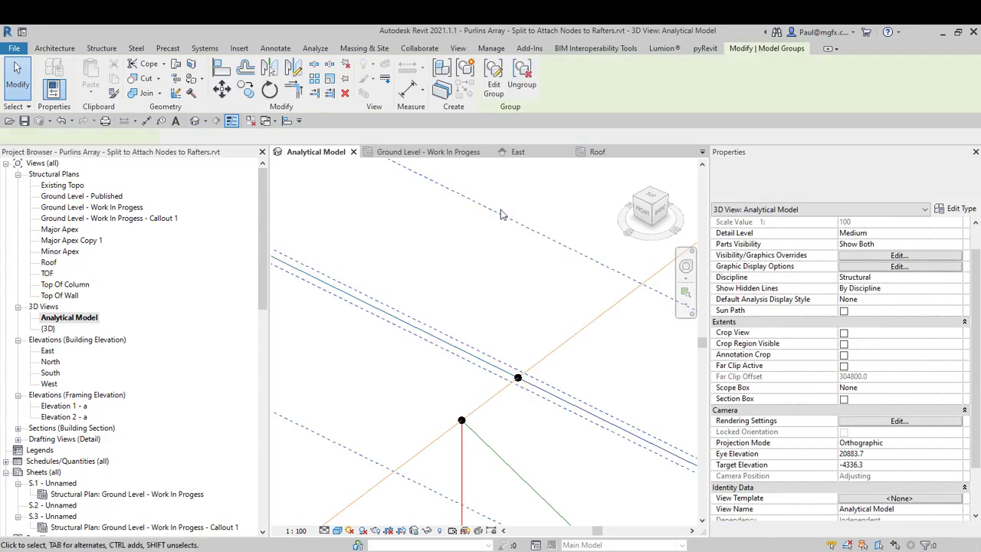
pyautogui.click(495, 86)
pyautogui.click(566, 403)
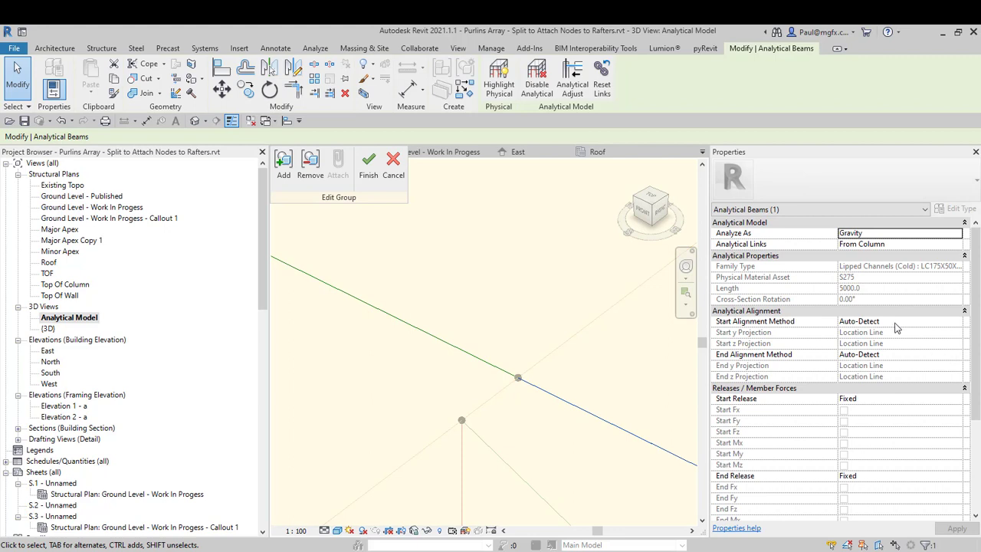
pyautogui.scroll(-1, 874, 410)
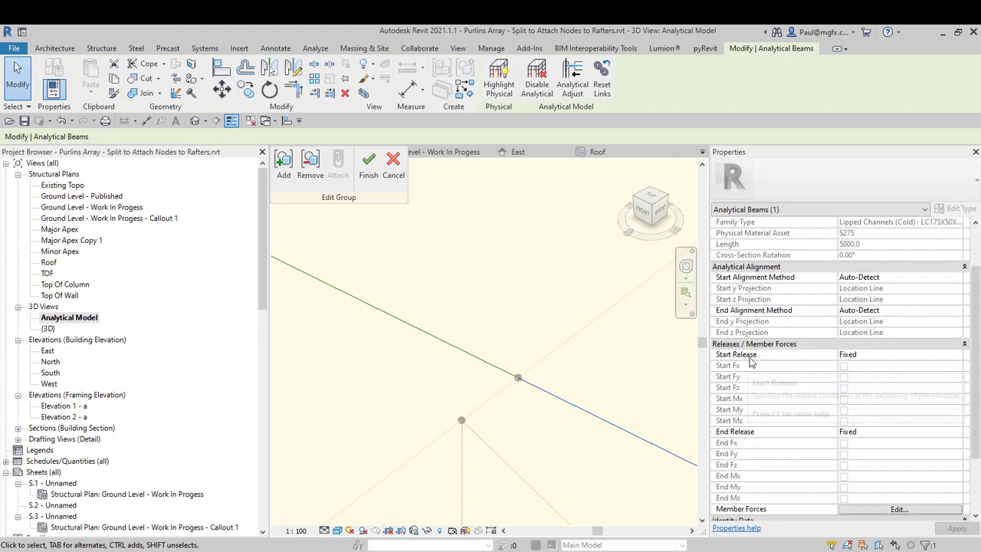
pyautogui.click(771, 432)
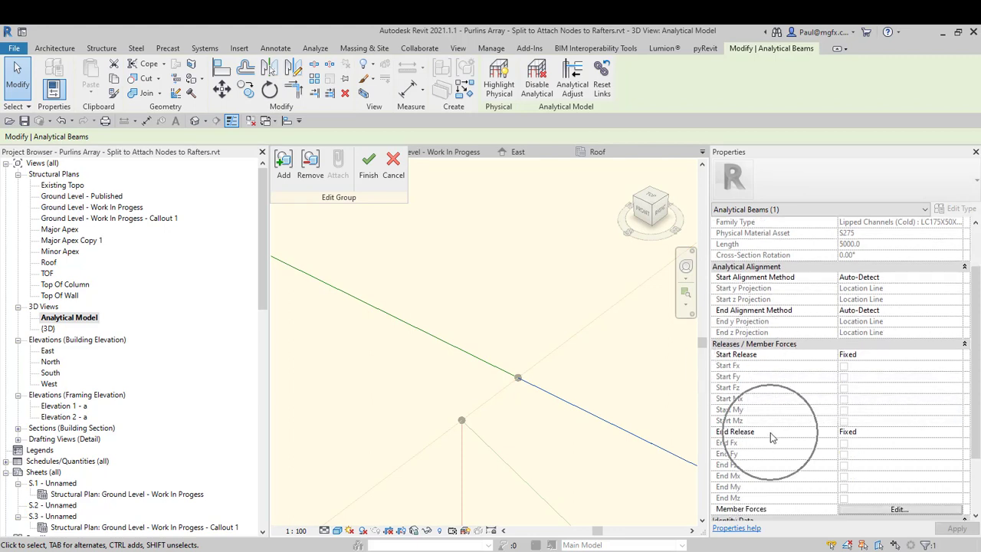
pyautogui.click(770, 432)
pyautogui.click(770, 432)
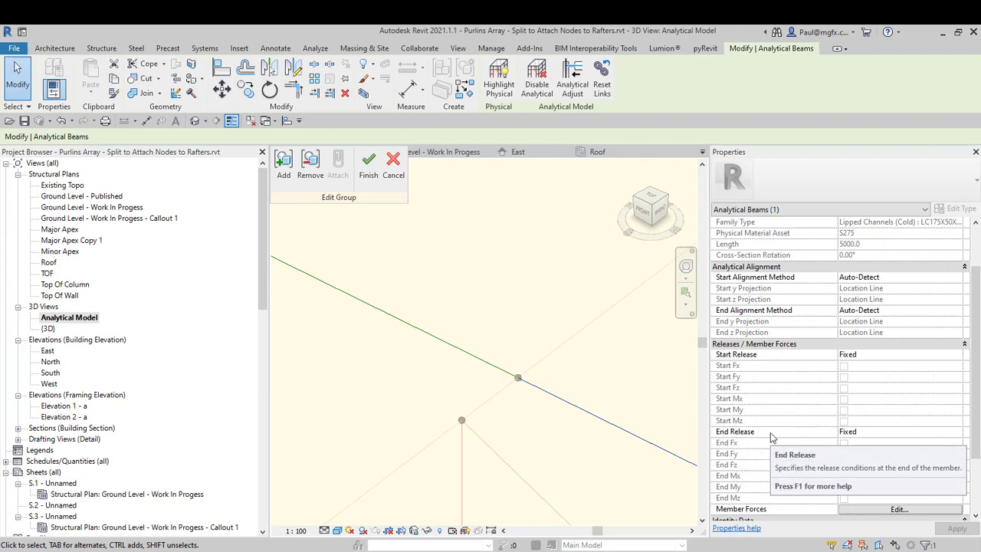
# Review the Start Release options for the analytical beam and leave group editing without changes.
pyautogui.click(958, 357)
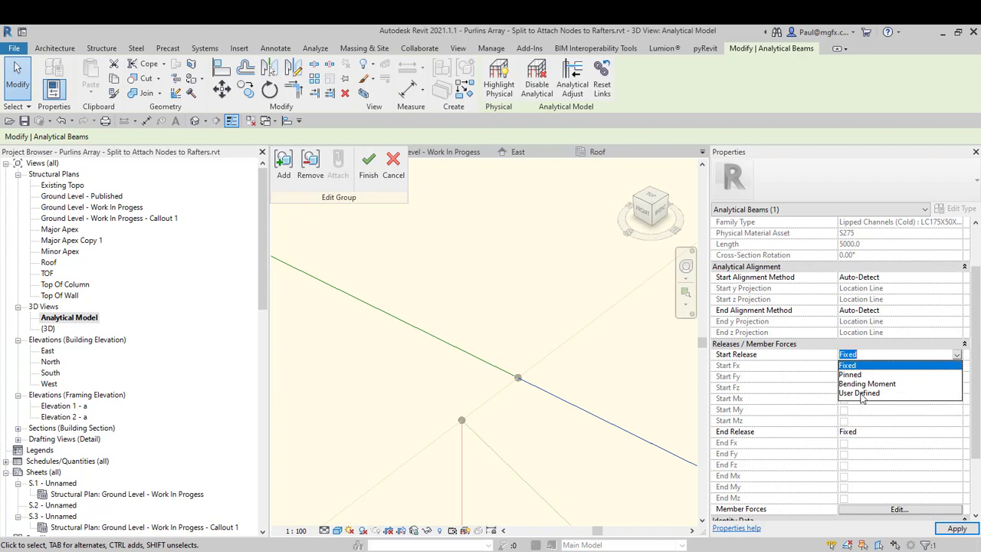
pyautogui.click(957, 357)
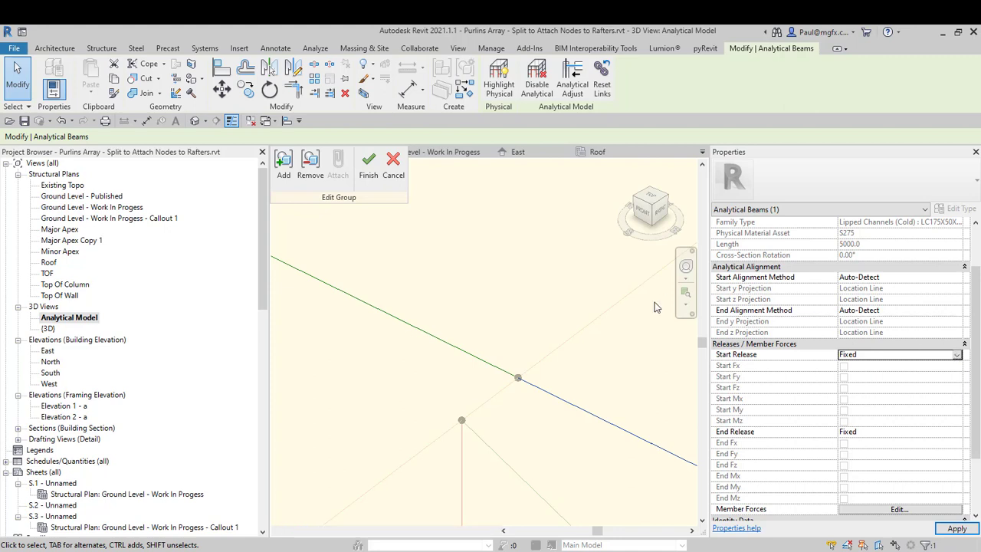
pyautogui.click(392, 162)
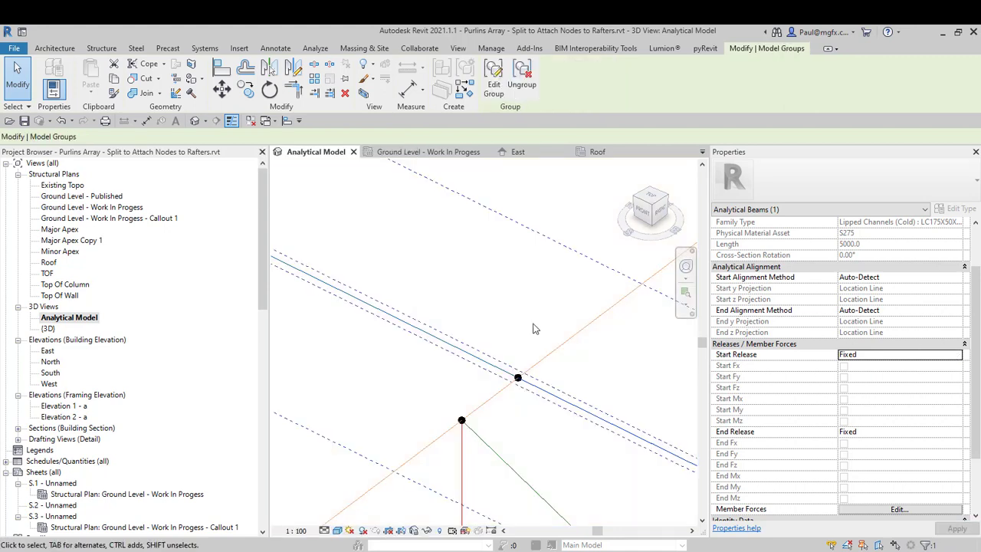
pyautogui.press('Escape')
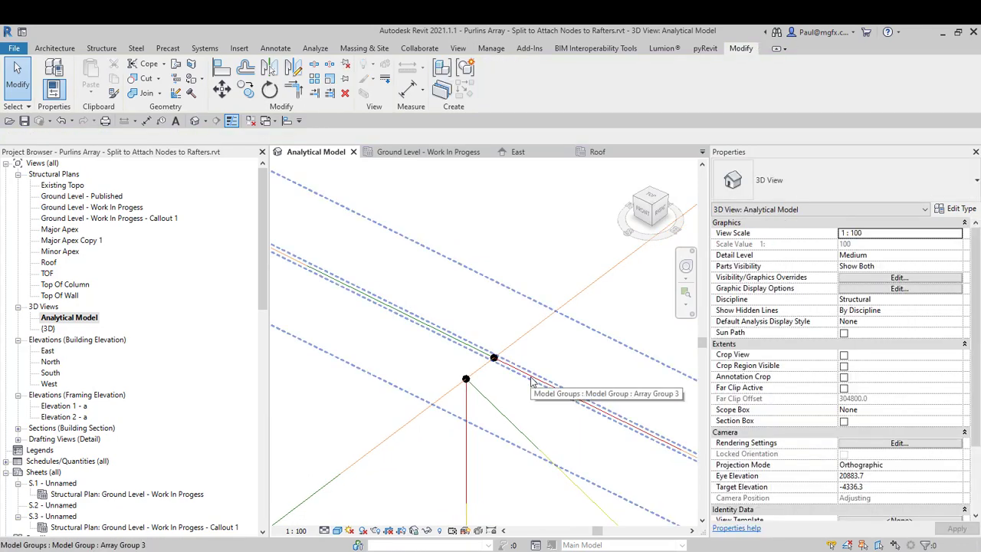
pyautogui.click(532, 382)
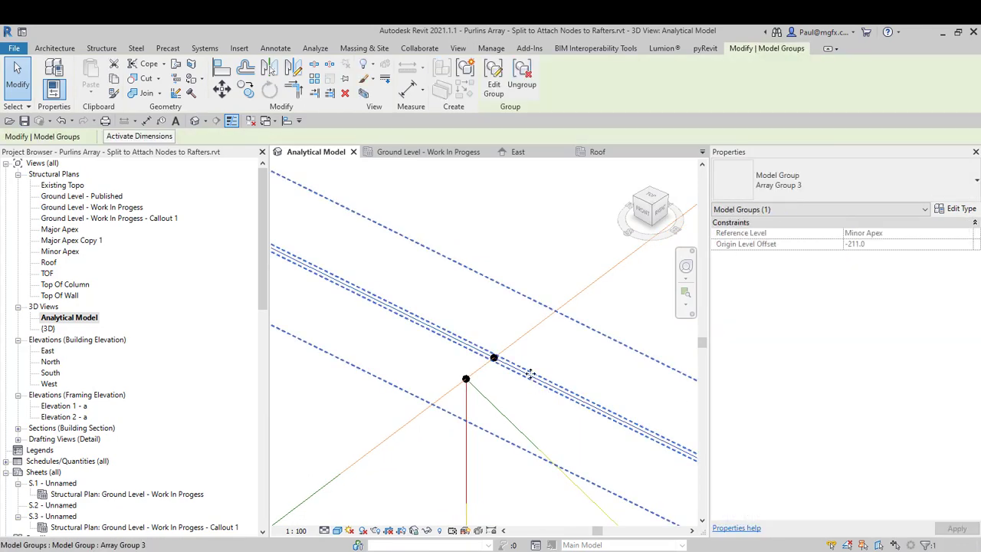
pyautogui.click(494, 90)
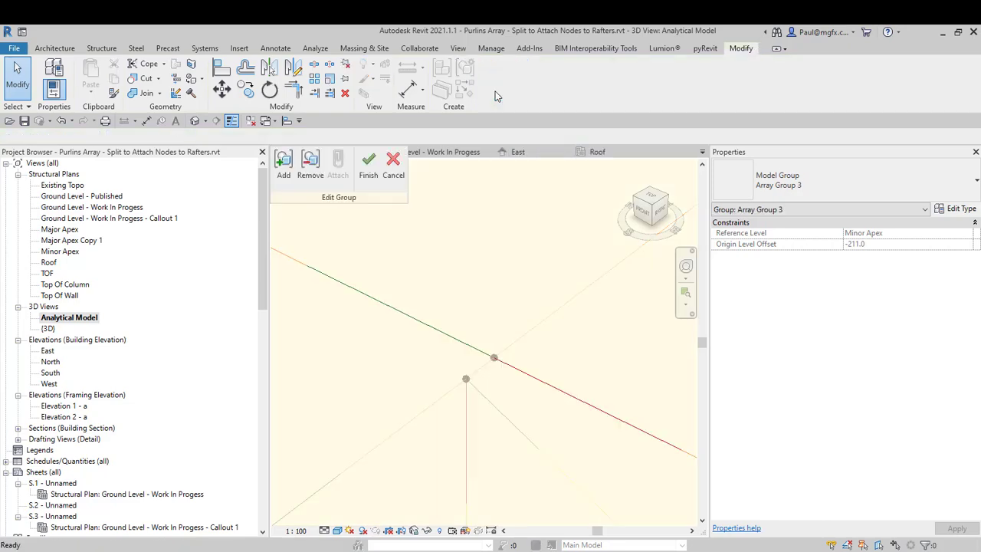
pyautogui.click(407, 175)
pyautogui.scroll(5, 528, 345)
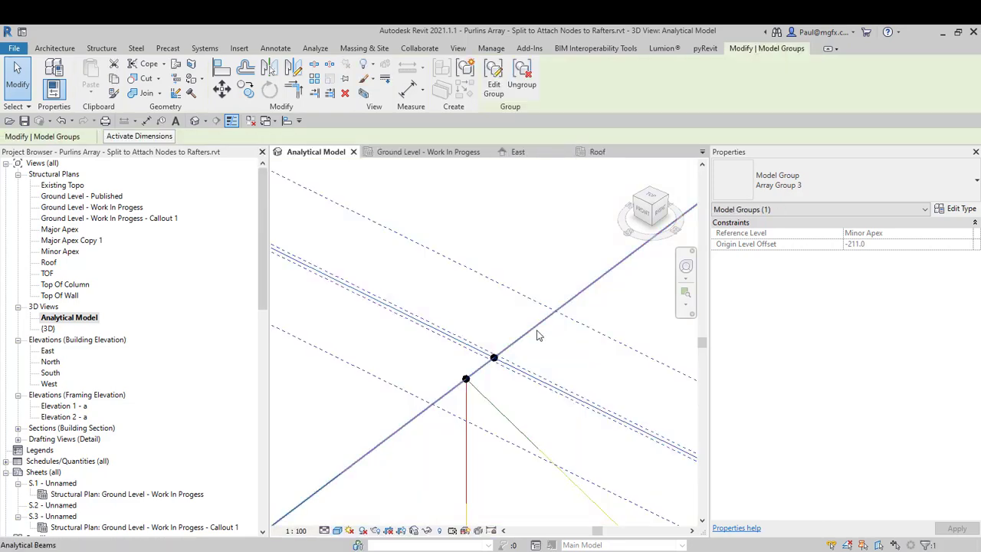
pyautogui.scroll(-6, 525, 352)
pyautogui.click(534, 351)
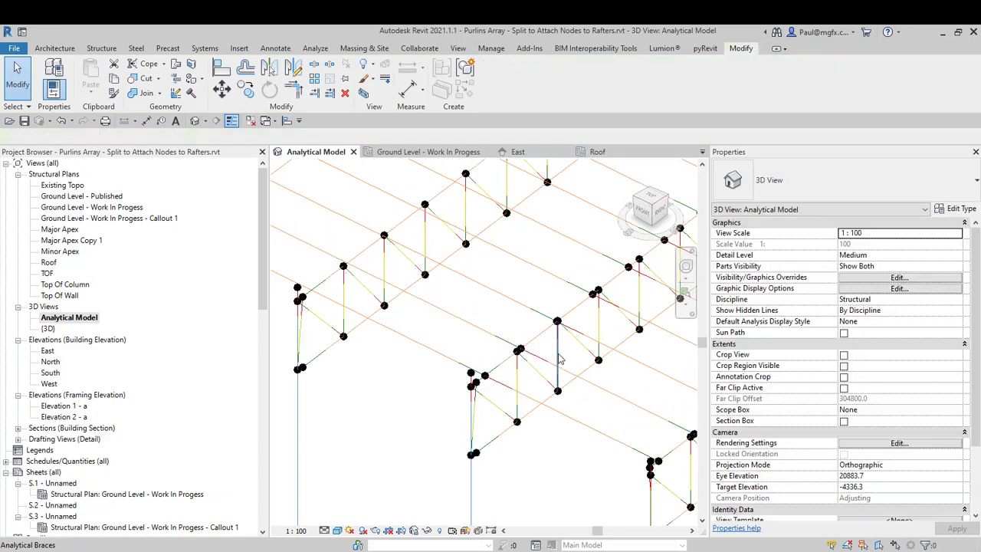
# Open the Roof structural plan and start editing the group of the edge purlin along grid 1.
pyautogui.click(597, 151)
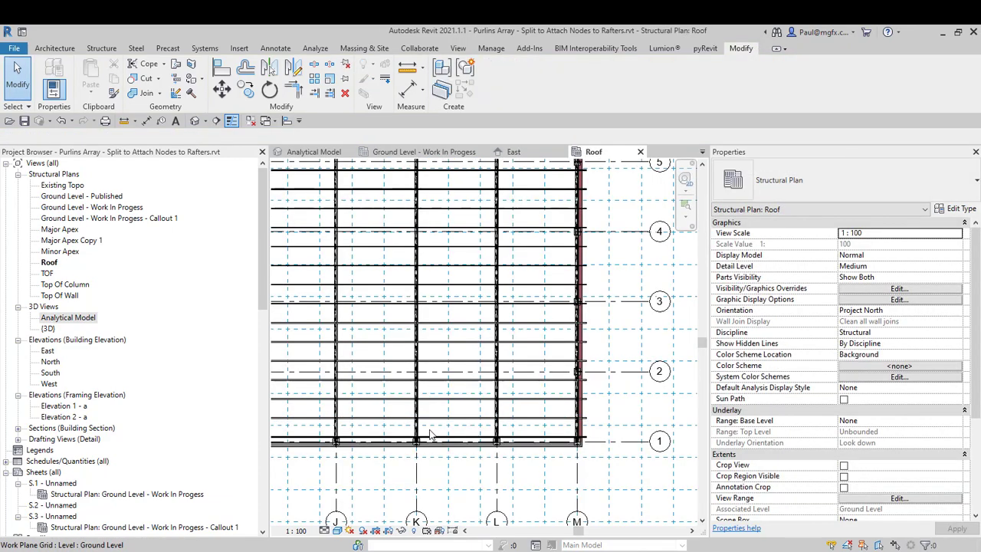
pyautogui.scroll(4, 407, 431)
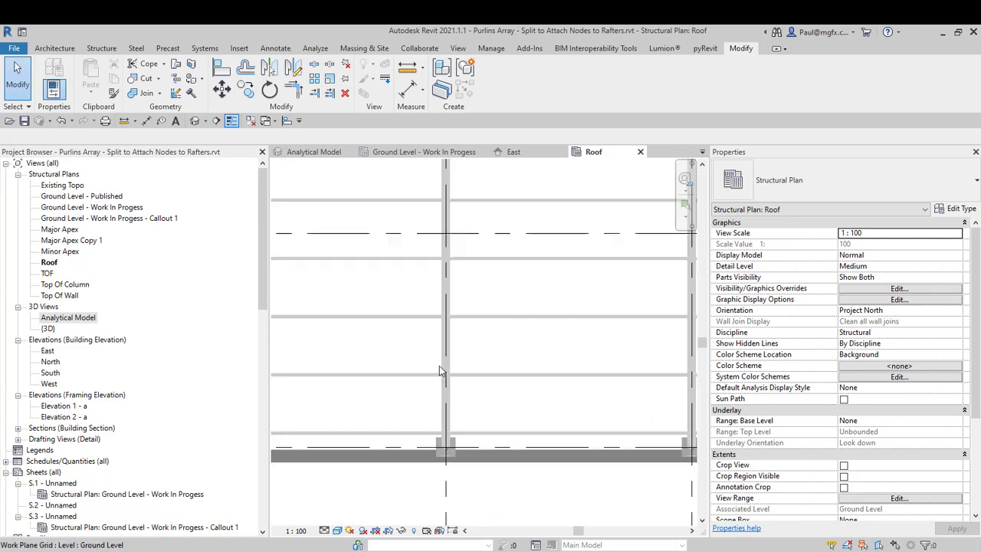
pyautogui.scroll(-3, 430, 414)
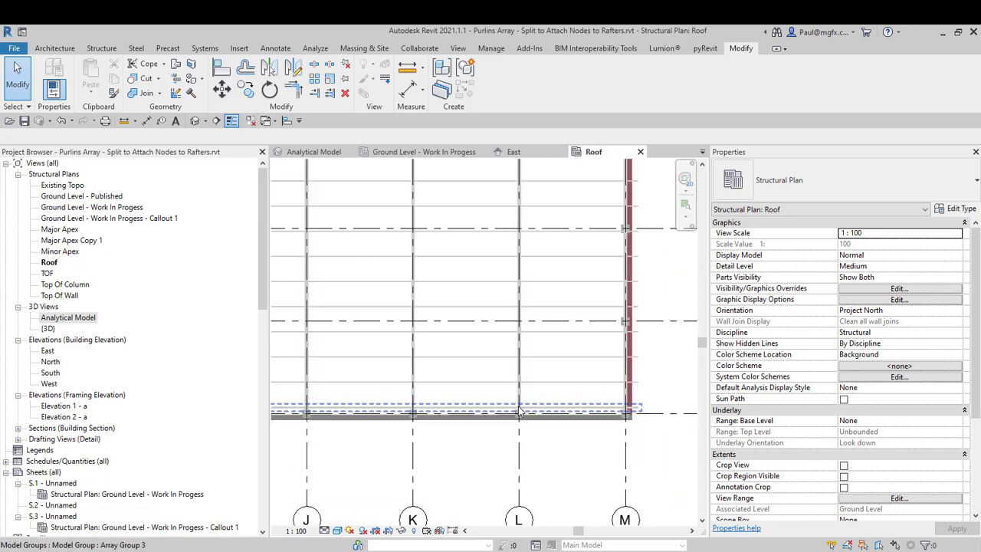
pyautogui.scroll(2, 546, 420)
pyautogui.click(537, 407)
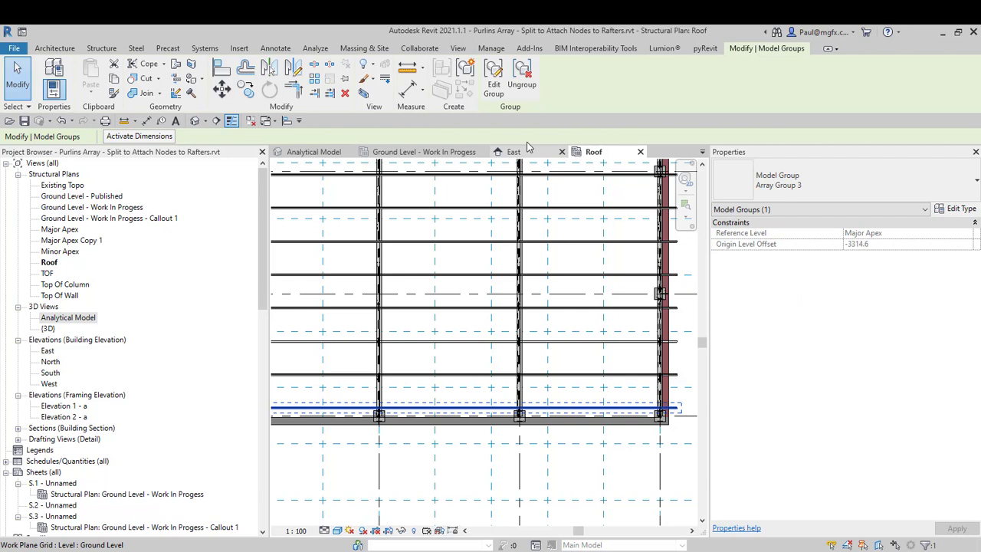
pyautogui.click(494, 72)
# Split the grouped edge purlin at the rafter centrelines of the first unsplit interior trusses, keeping all segments.
pyautogui.scroll(4, 376, 406)
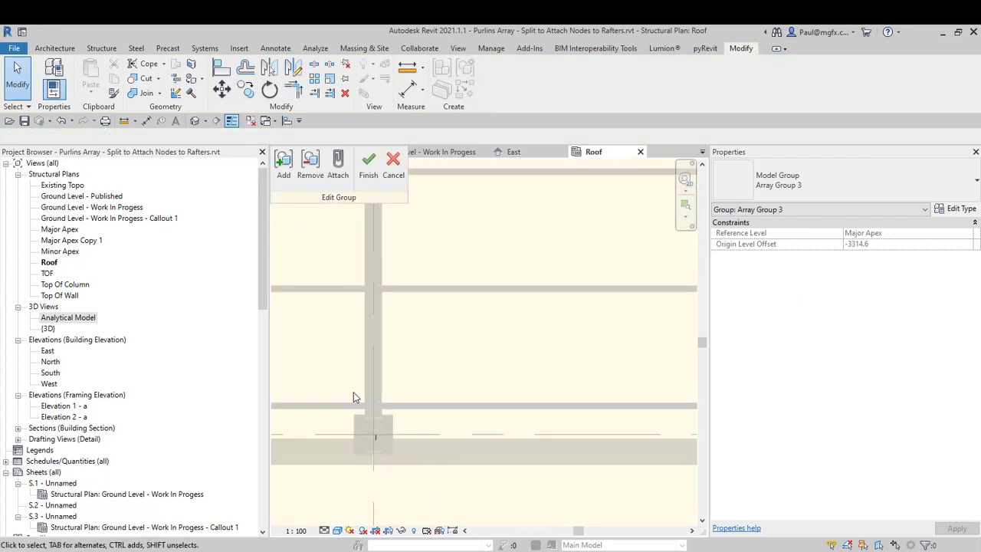
pyautogui.scroll(3, 368, 410)
pyautogui.click(315, 68)
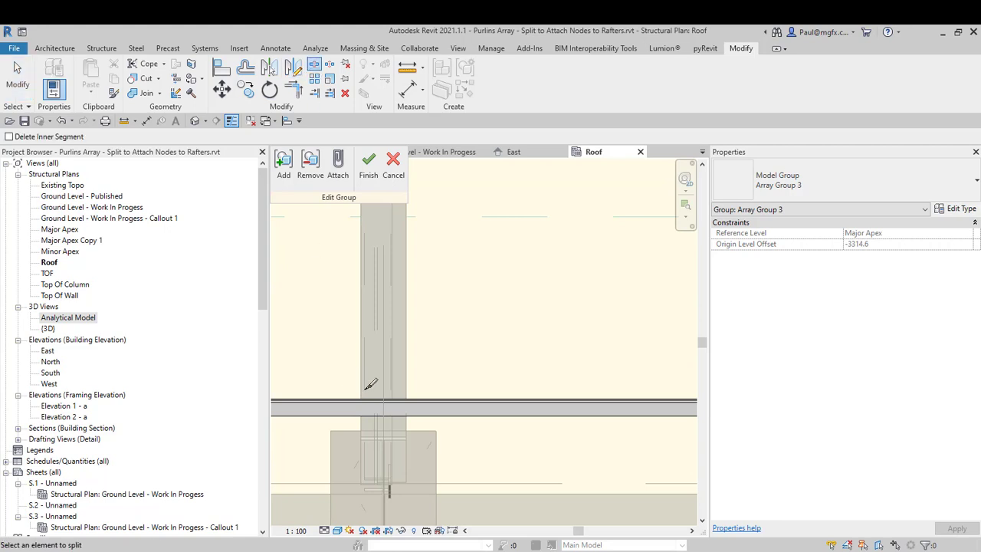
pyautogui.scroll(-4, 493, 375)
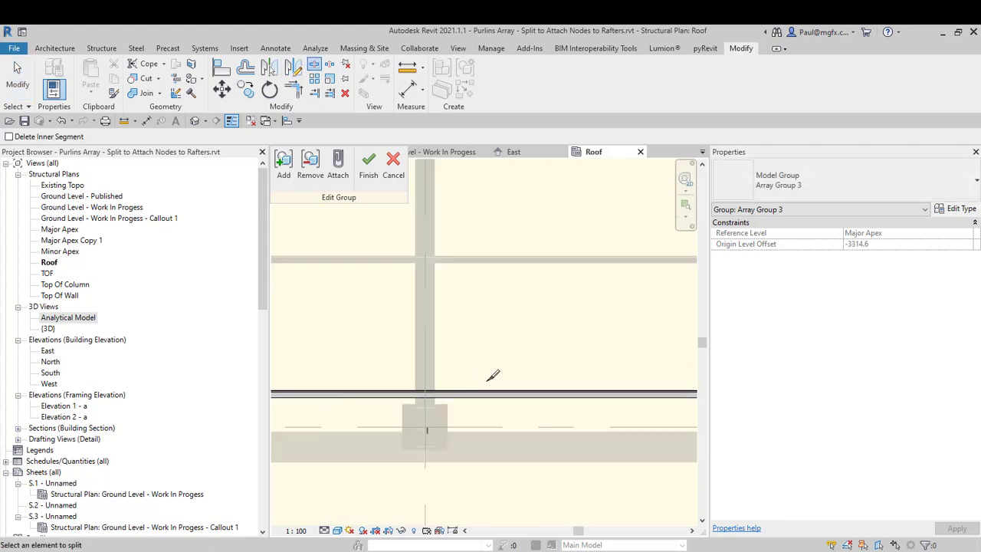
pyautogui.scroll(5, 483, 380)
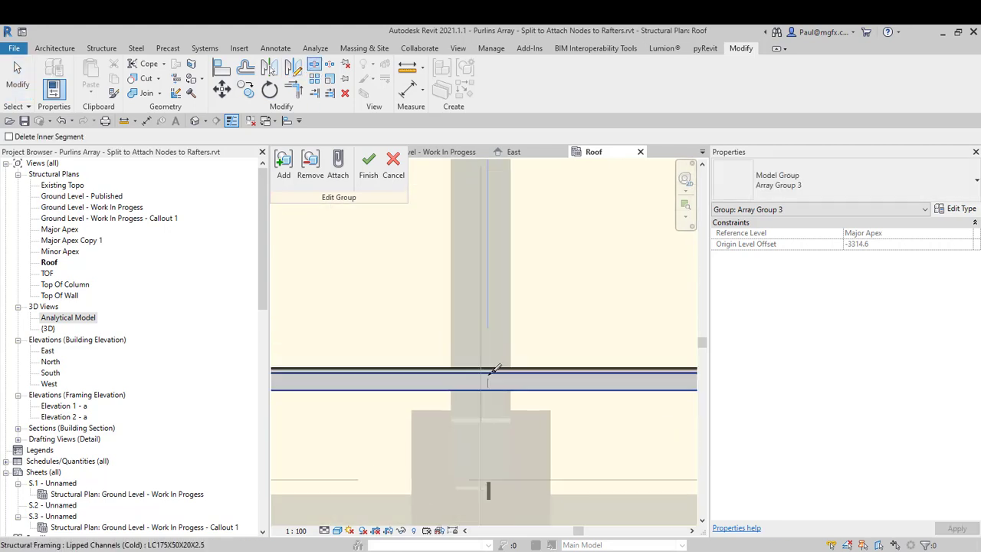
pyautogui.scroll(-3, 489, 365)
pyautogui.moveTo(453, 366); pyautogui.dragTo(400, 383, button='middle')
pyautogui.scroll(4, 402, 372)
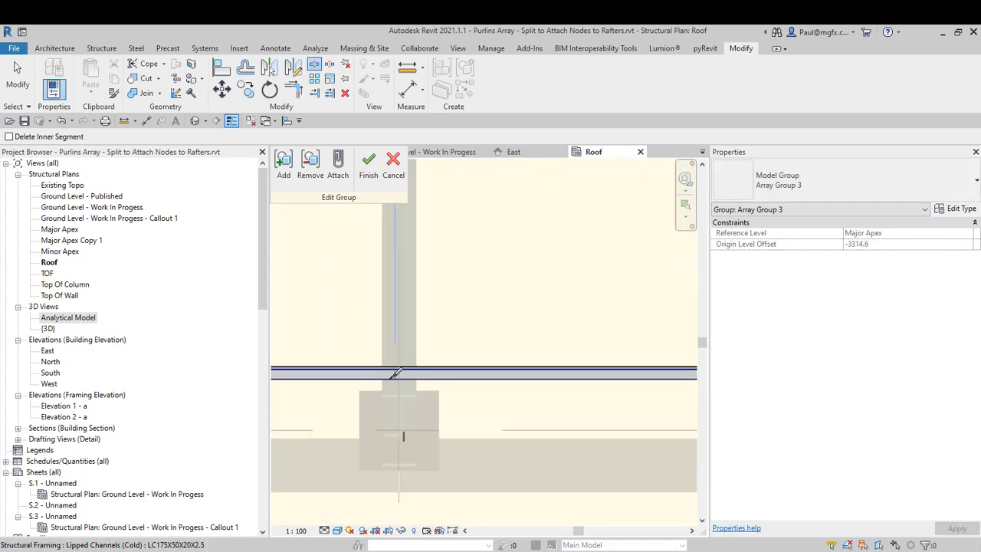
# Split the remaining length of the edge purlin at the centreline of each following truss along grid 1.
pyautogui.scroll(-4, 361, 357)
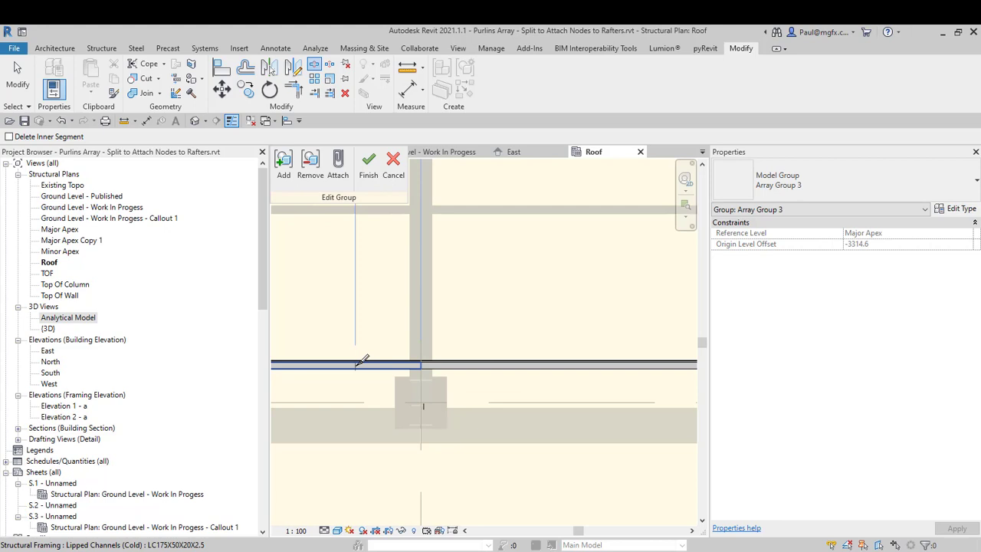
pyautogui.scroll(5, 440, 360)
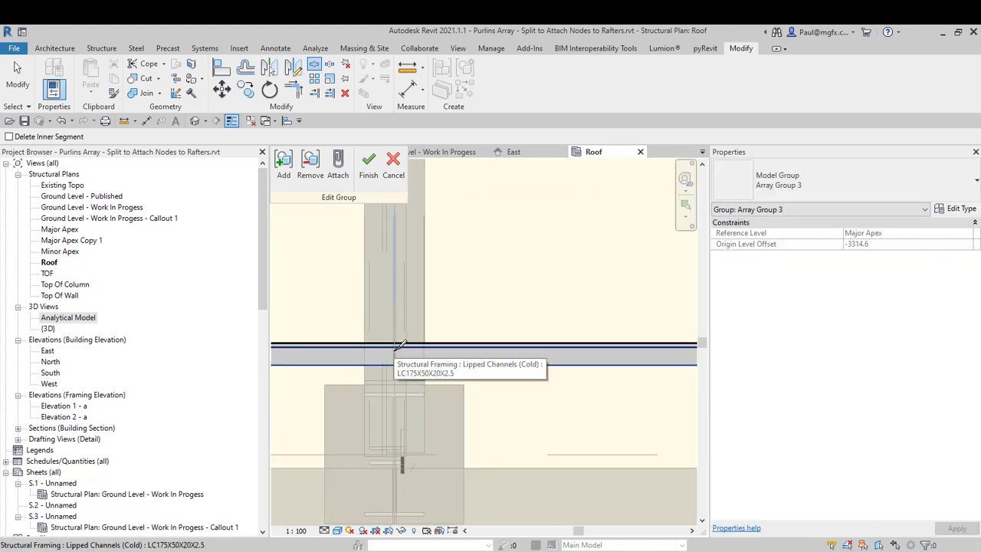
pyautogui.scroll(-5, 399, 349)
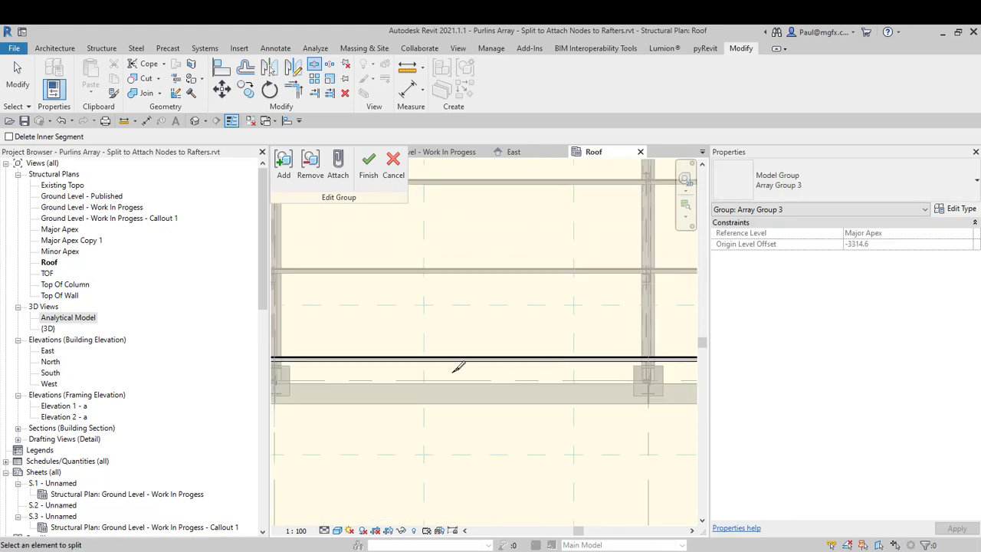
pyautogui.scroll(5, 400, 354)
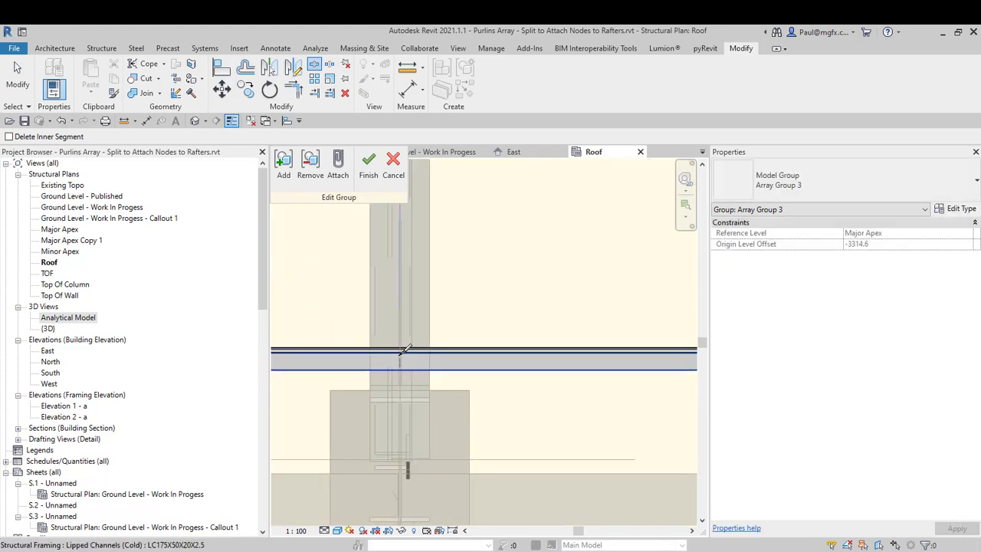
pyautogui.scroll(-5, 411, 357)
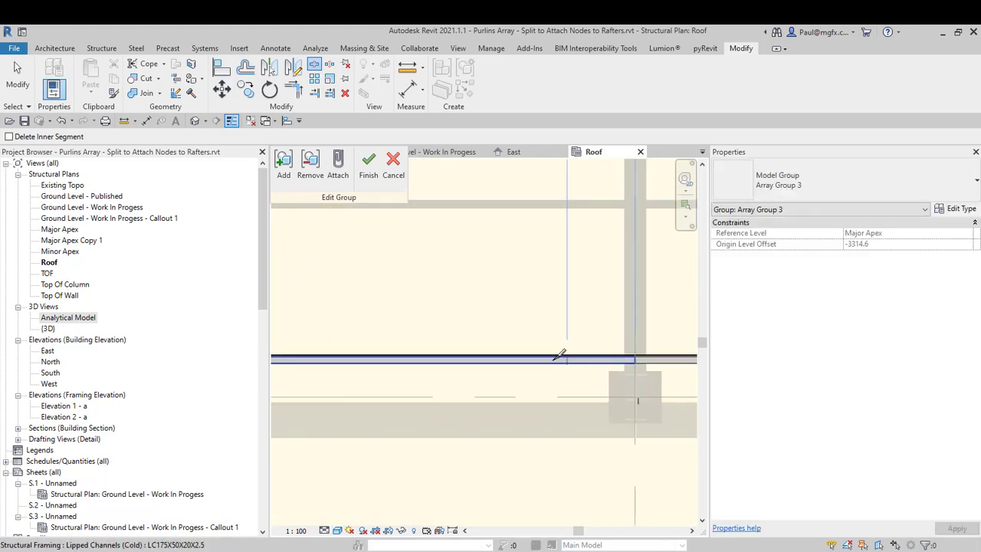
pyautogui.scroll(6, 360, 352)
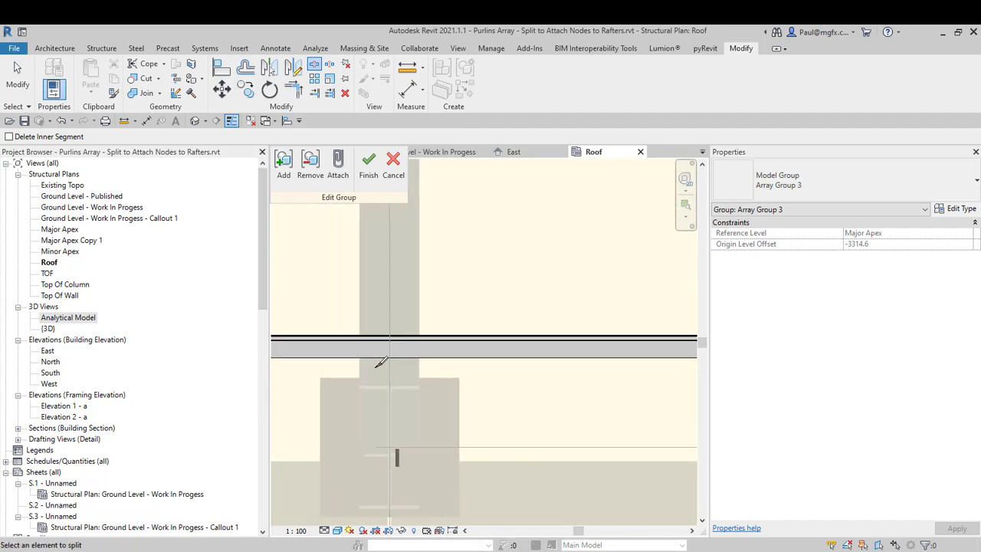
pyautogui.scroll(-4, 407, 325)
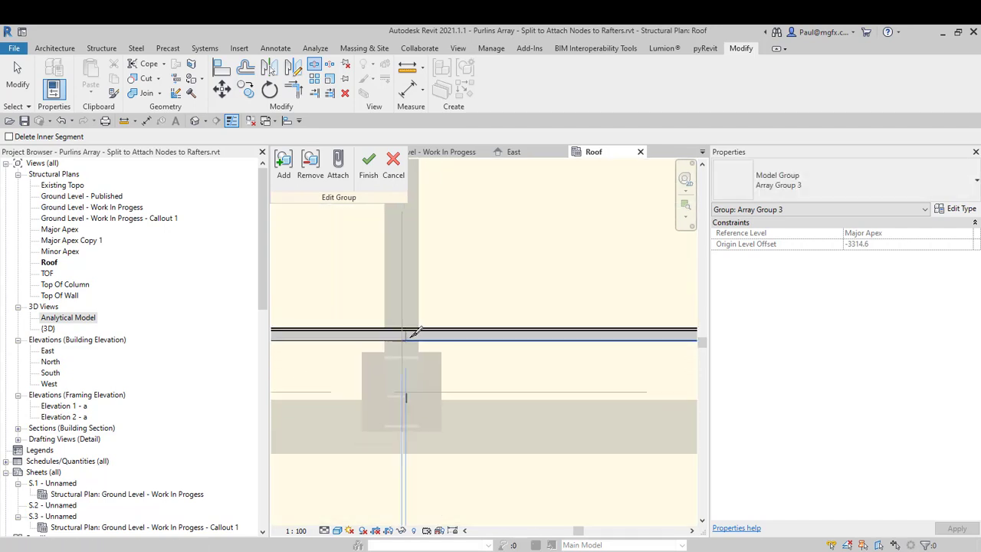
# Split the edge purlin at the column centreline just beyond the truss that has no column beneath it.
pyautogui.moveTo(410, 337); pyautogui.dragTo(512, 368, button='middle')
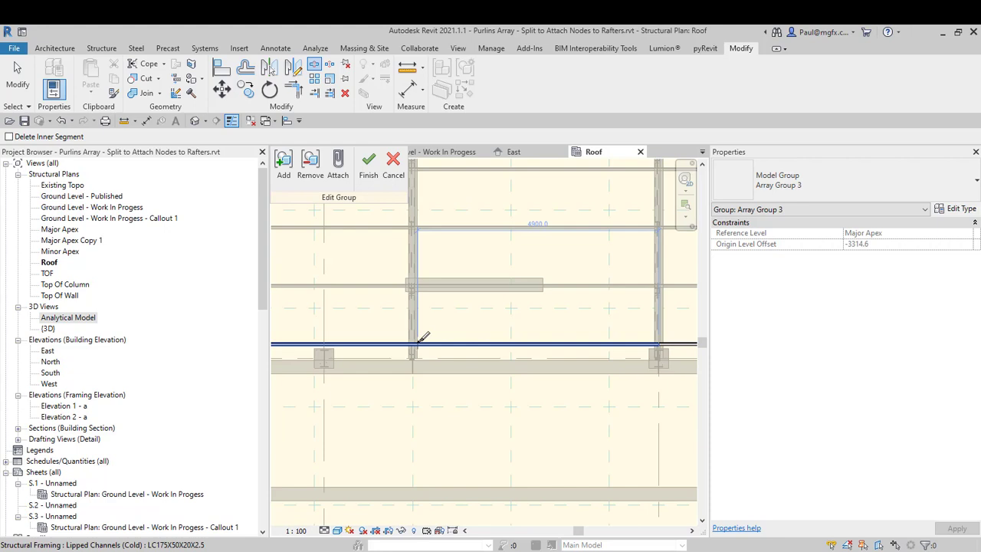
pyautogui.scroll(4, 410, 336)
pyautogui.scroll(3, 410, 335)
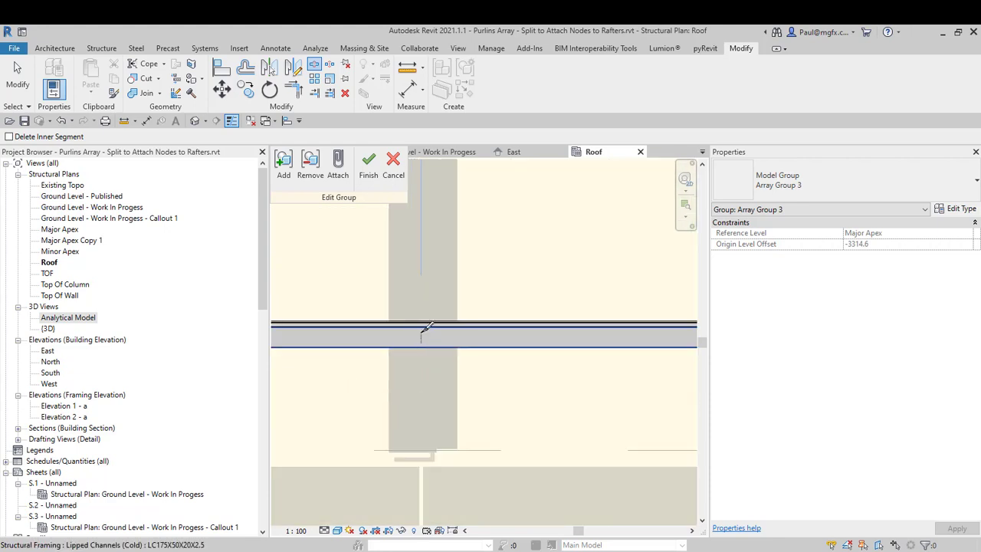
pyautogui.scroll(-1, 435, 339)
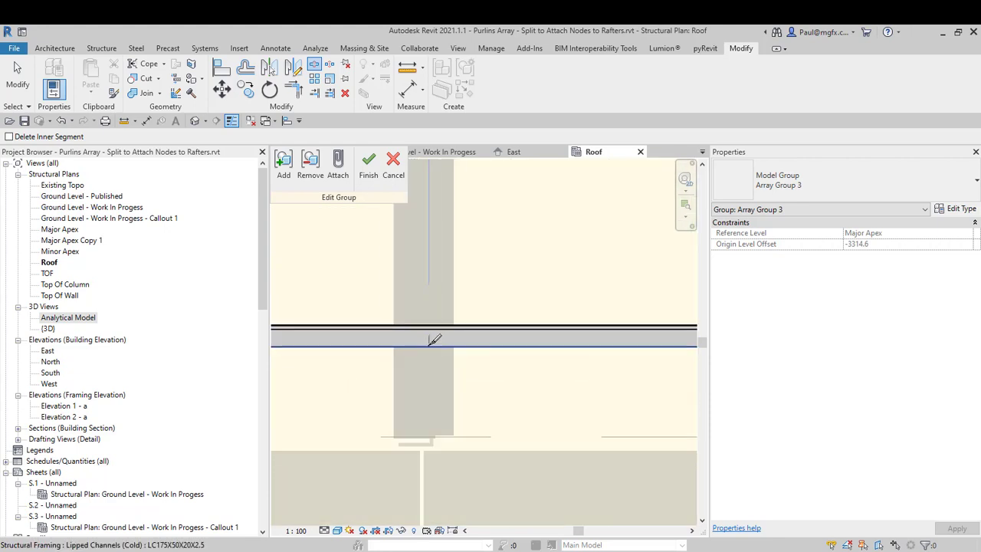
pyautogui.scroll(-3, 420, 316)
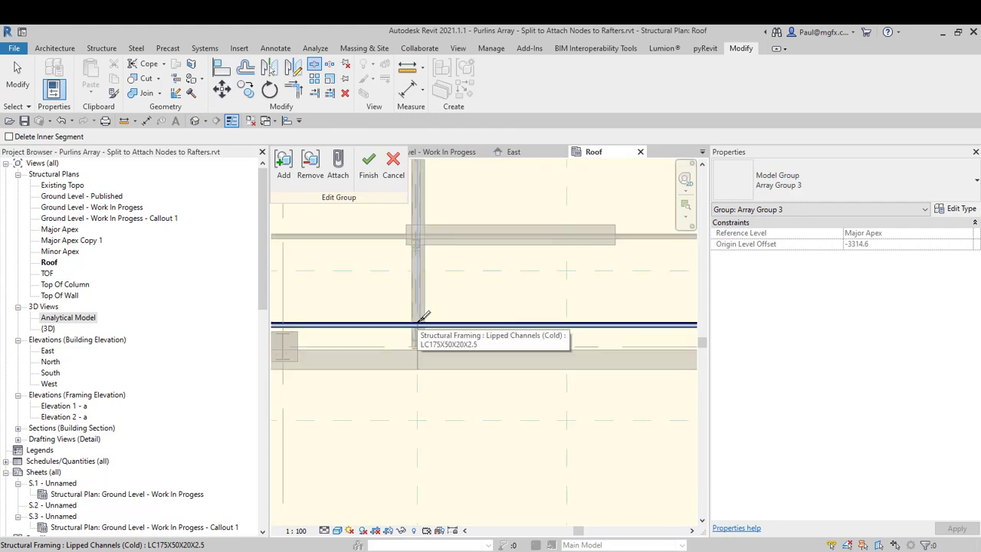
pyautogui.scroll(4, 391, 336)
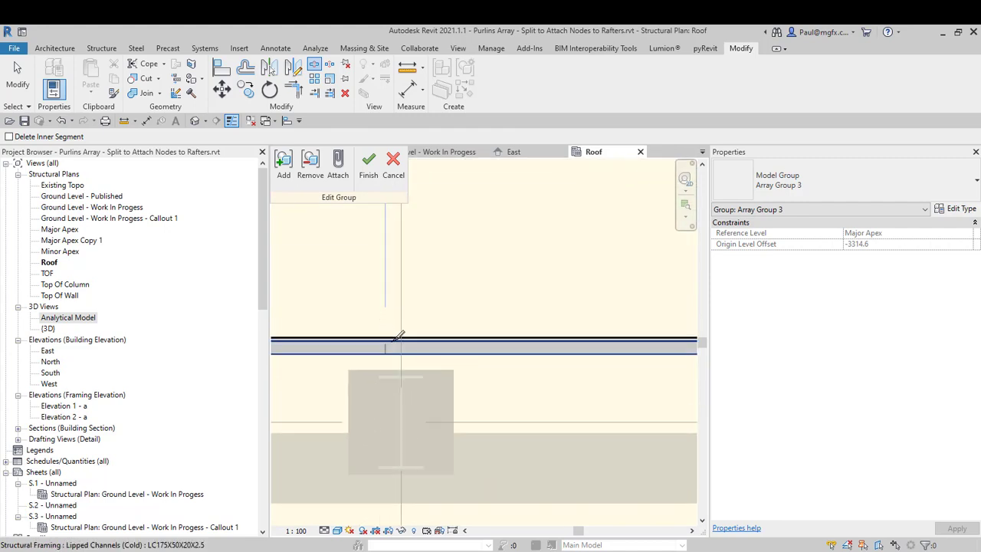
pyautogui.scroll(-4, 434, 340)
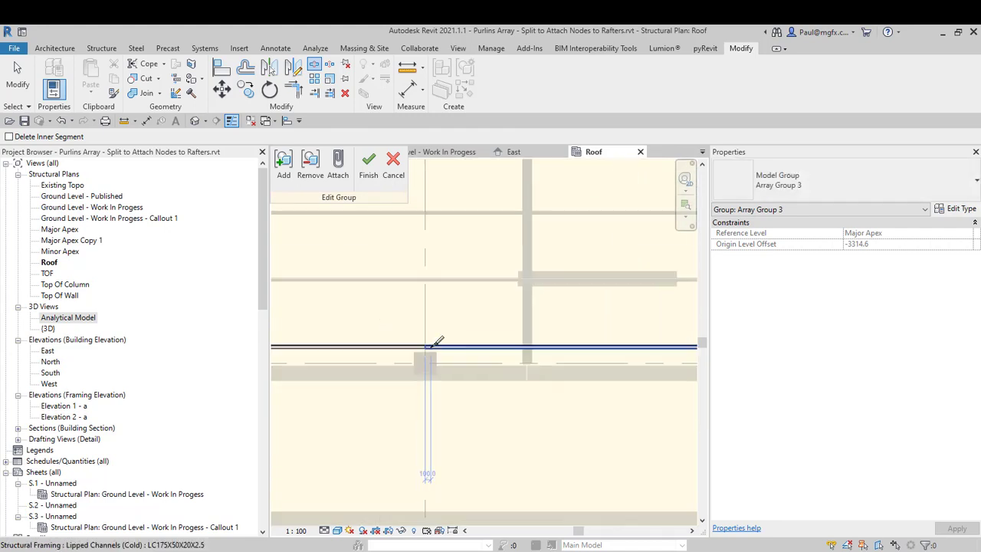
# Split the edge purlin along grid 1 at the truss centrelines on grids D and C.
pyautogui.scroll(3, 410, 342)
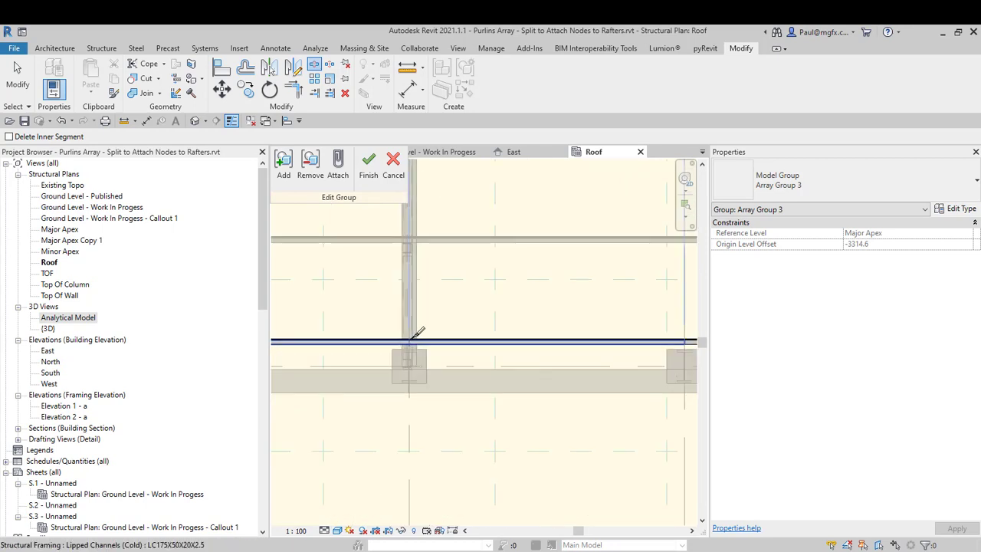
pyautogui.scroll(2, 411, 339)
pyautogui.moveTo(412, 340); pyautogui.dragTo(416, 361, button='middle')
pyautogui.scroll(-4, 492, 357)
pyautogui.scroll(5, 416, 361)
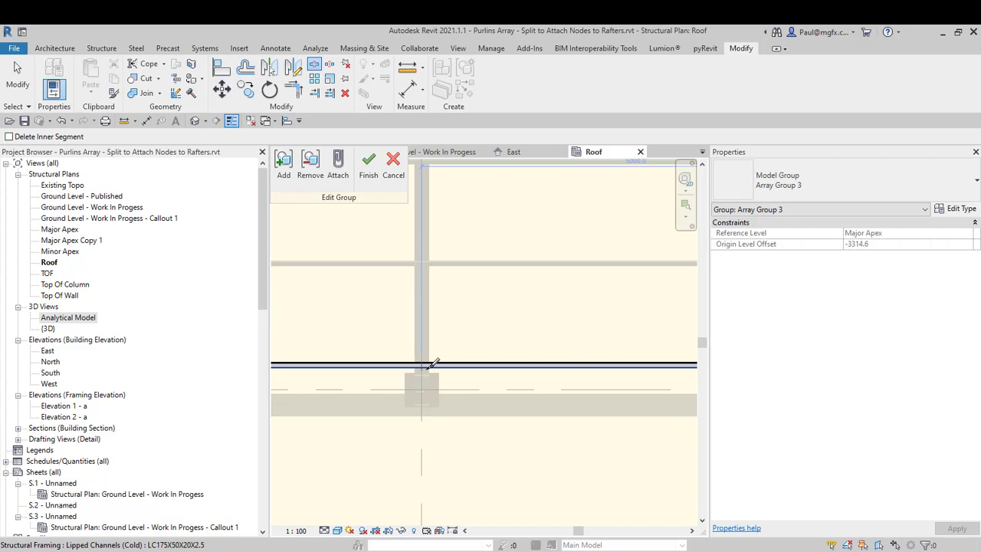
pyautogui.scroll(-5, 424, 358)
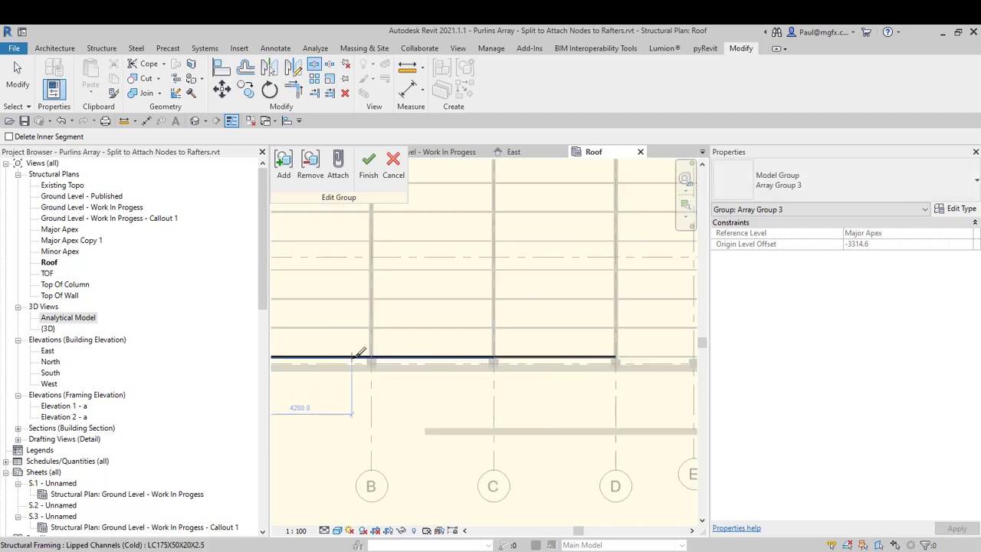
# Split the remaining edge purlin length at the truss centreline on grid B and finish editing the group.
pyautogui.scroll(5, 367, 353)
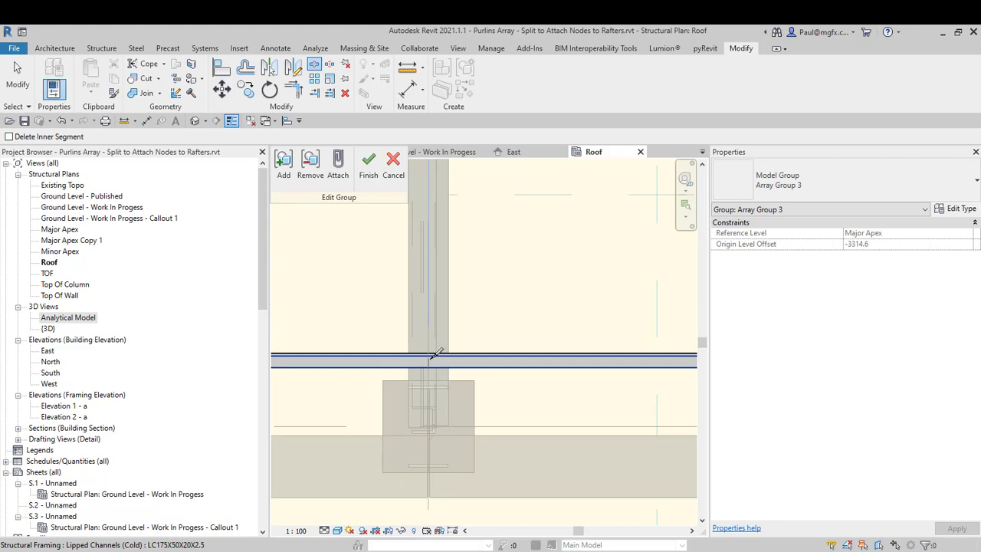
pyautogui.scroll(-5, 434, 354)
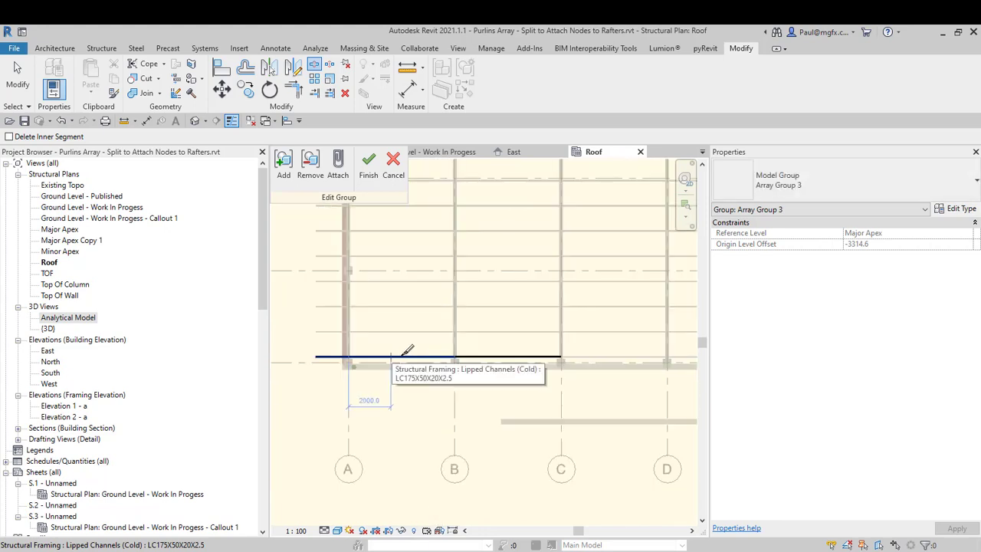
pyautogui.scroll(1, 417, 355)
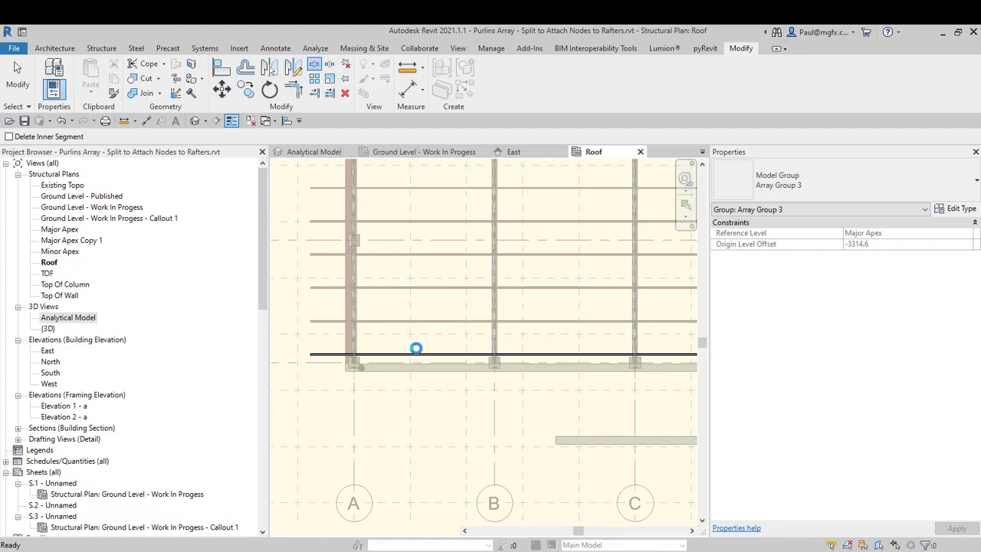
# Select the edge purlin group along grid 1 and inspect it in the {3D} view, then clear the selection.
pyautogui.click(47, 329)
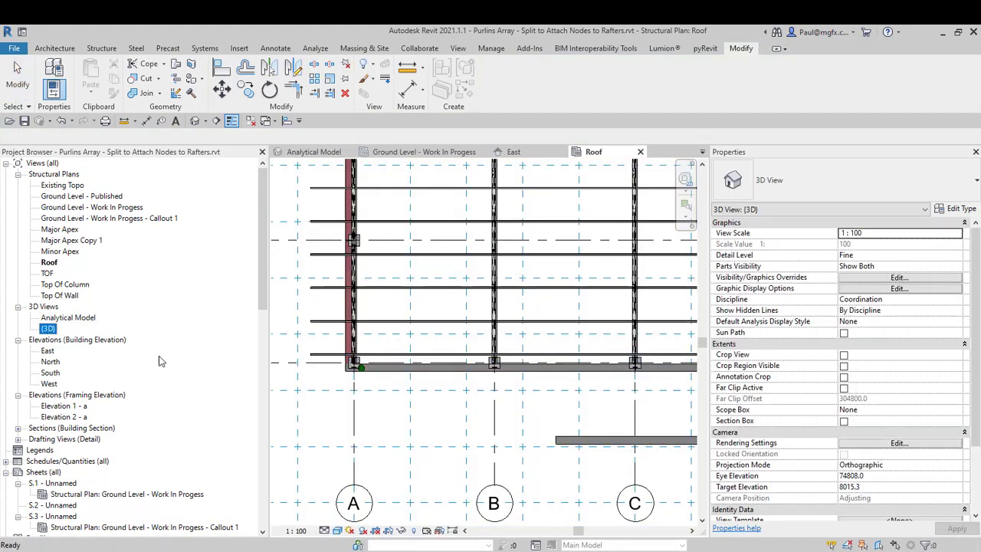
pyautogui.scroll(-5, 309, 359)
pyautogui.click(518, 373)
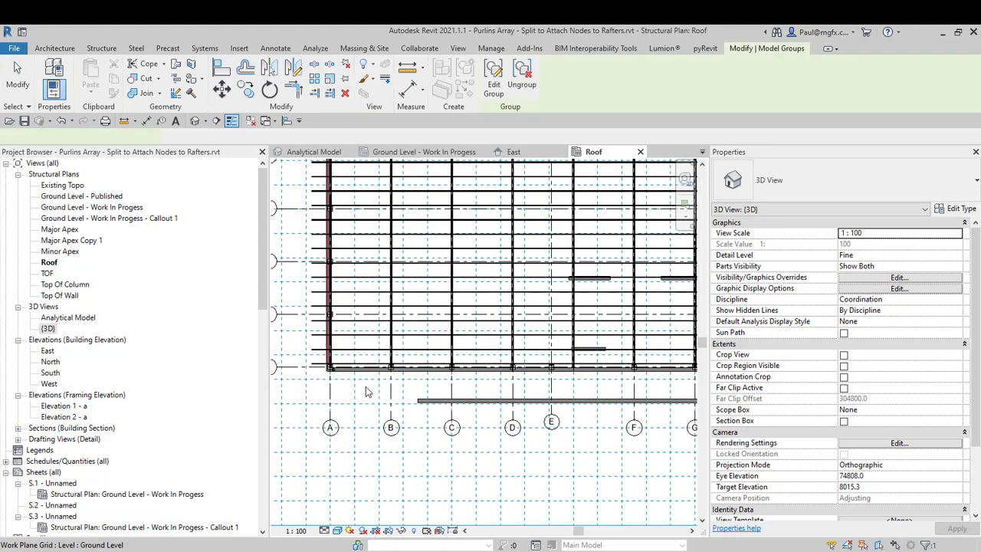
pyautogui.scroll(1, 518, 371)
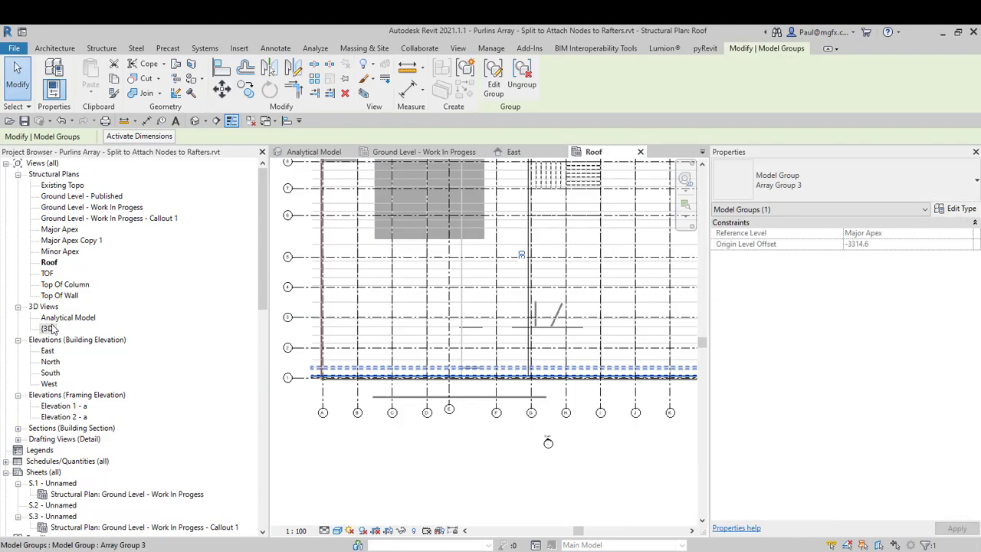
pyautogui.press('Escape')
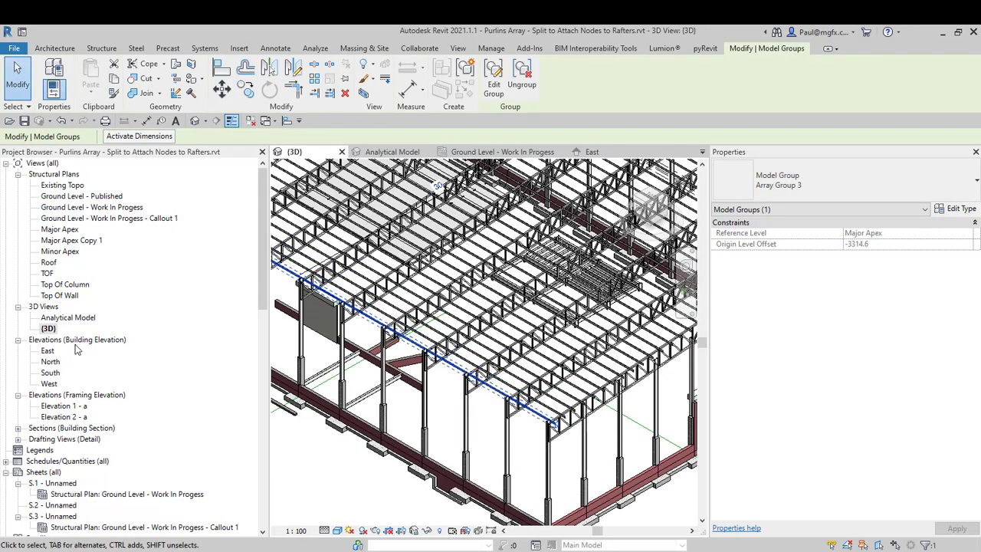
# Open the Analytical Model view, select the edge purlin group and examine where its purlin nodes meet the first trusses.
pyautogui.click(63, 319)
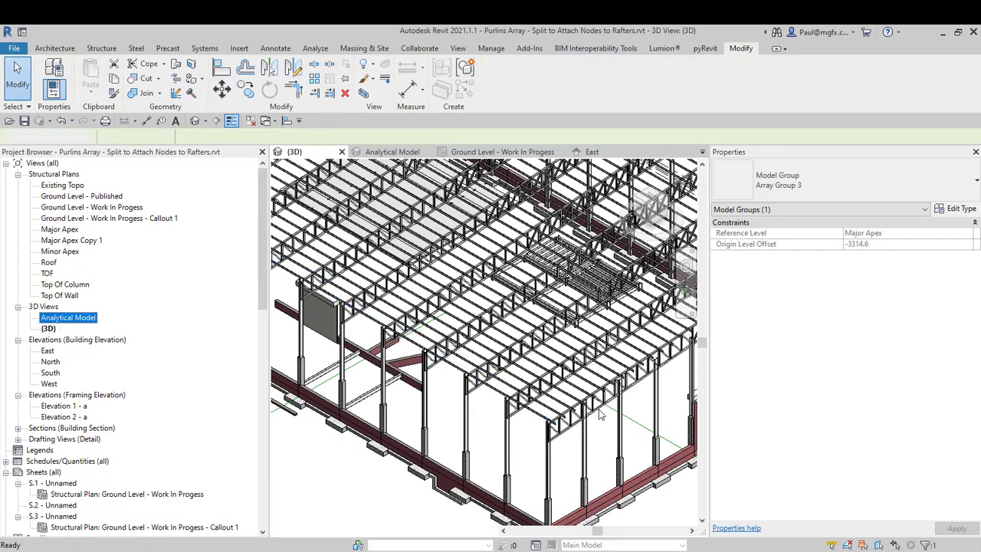
pyautogui.click(539, 404)
pyautogui.scroll(-3, 386, 406)
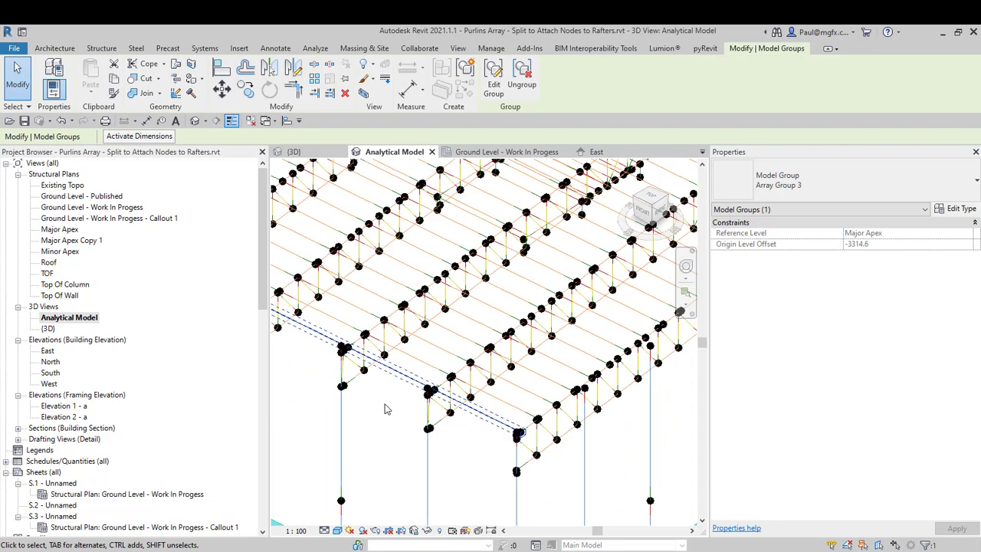
pyautogui.scroll(5, 387, 404)
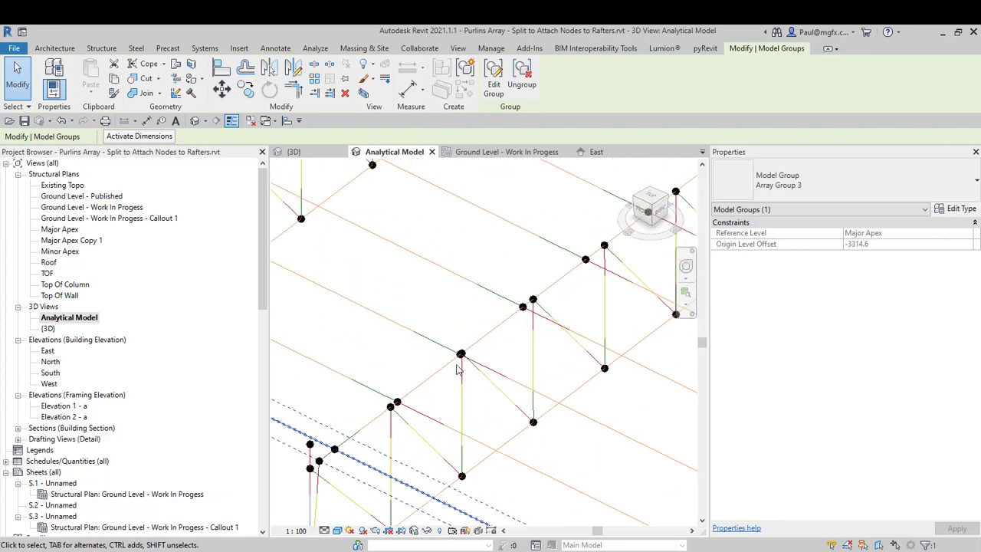
pyautogui.scroll(-1, 437, 383)
pyautogui.scroll(2, 445, 352)
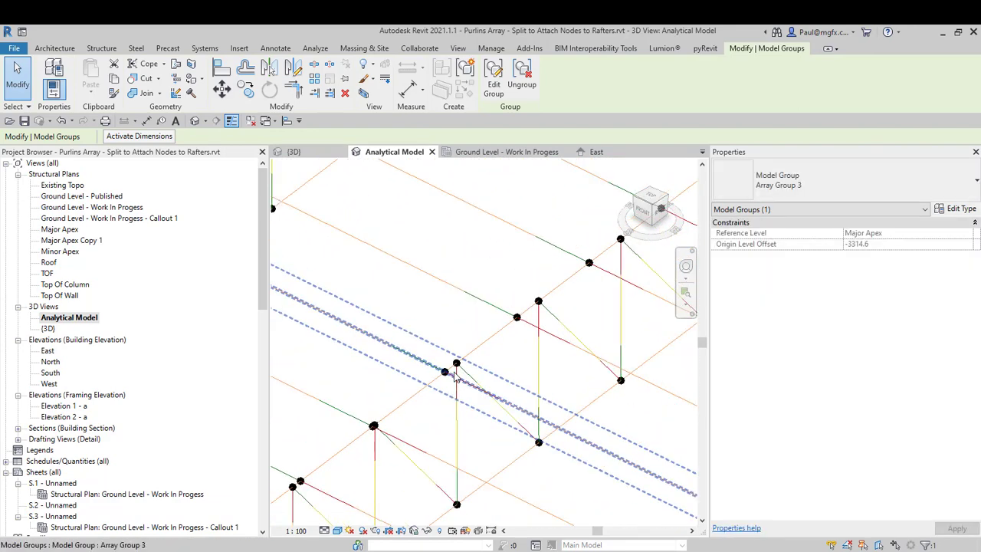
pyautogui.moveTo(441, 365); pyautogui.dragTo(304, 251, button='middle')
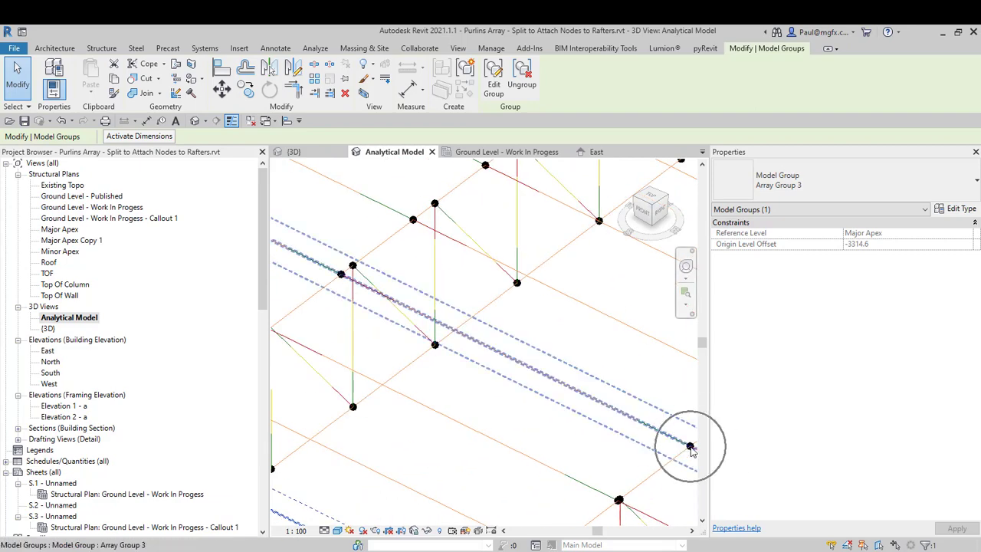
# Examine the analytical nodes of the arrayed purlins at the rafters of the following interior trusses.
pyautogui.scroll(-3, 370, 298)
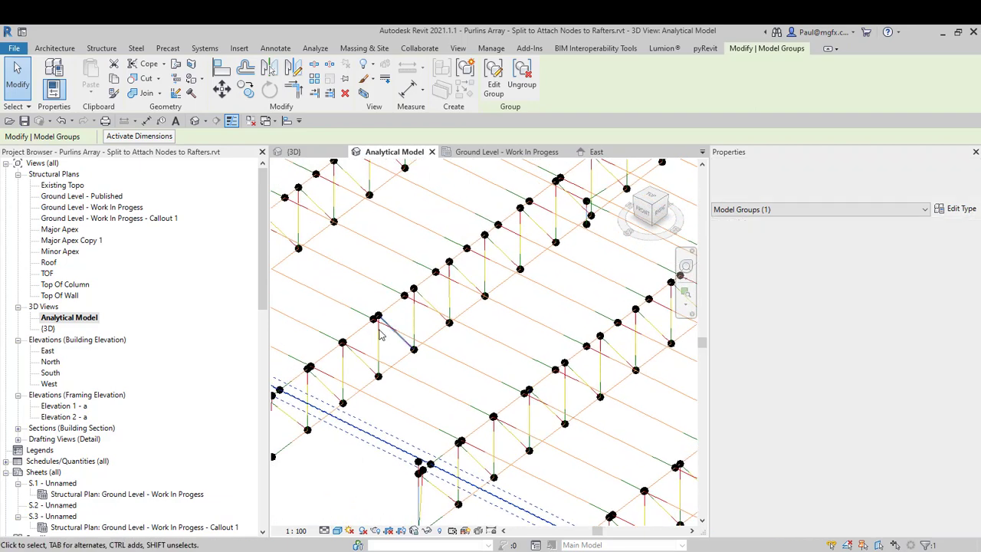
pyautogui.scroll(3, 403, 344)
pyautogui.moveTo(377, 320); pyautogui.dragTo(456, 291, button='middle')
pyautogui.scroll(-2, 455, 291)
pyautogui.scroll(1, 427, 345)
pyautogui.scroll(2, 481, 274)
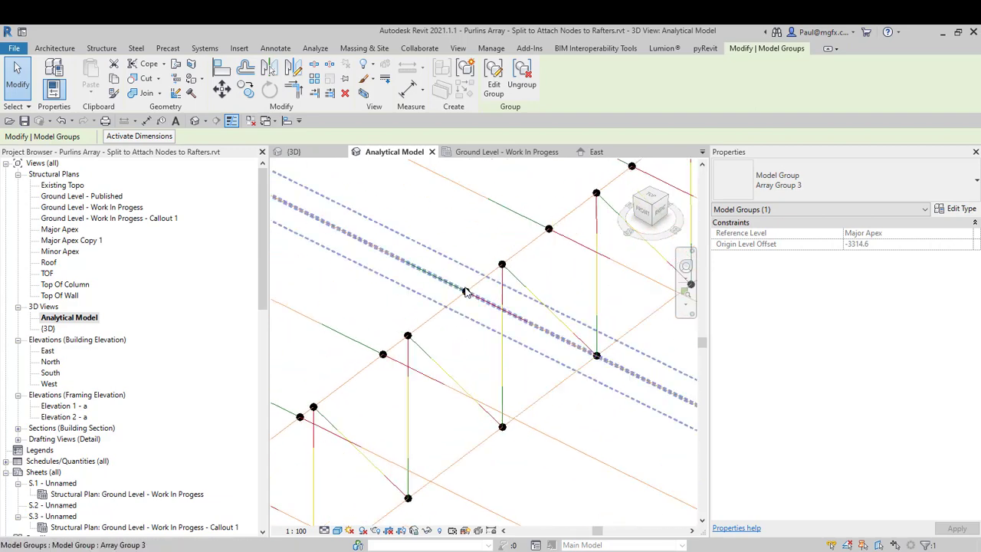
pyautogui.scroll(-3, 465, 292)
pyautogui.scroll(3, 459, 339)
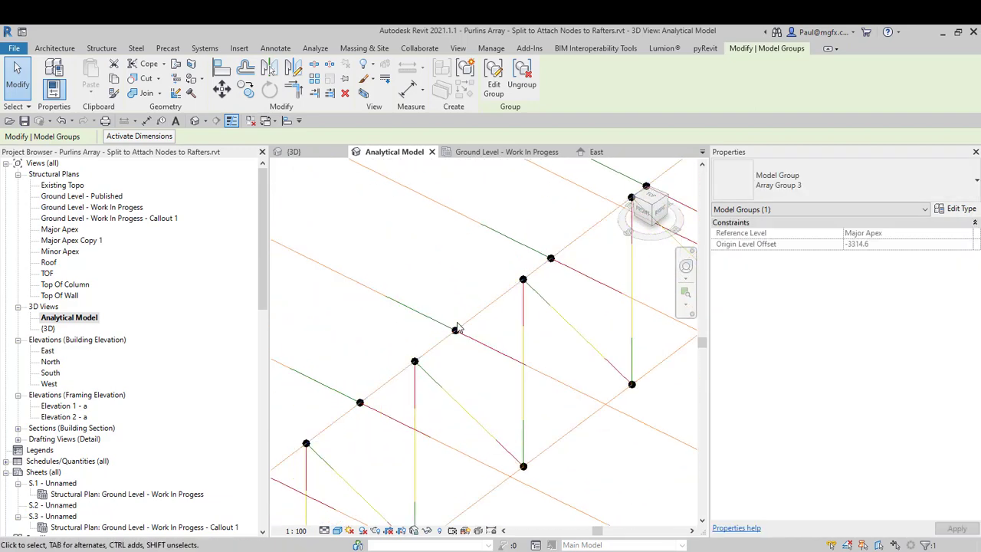
pyautogui.scroll(-3, 461, 339)
pyautogui.scroll(3, 433, 351)
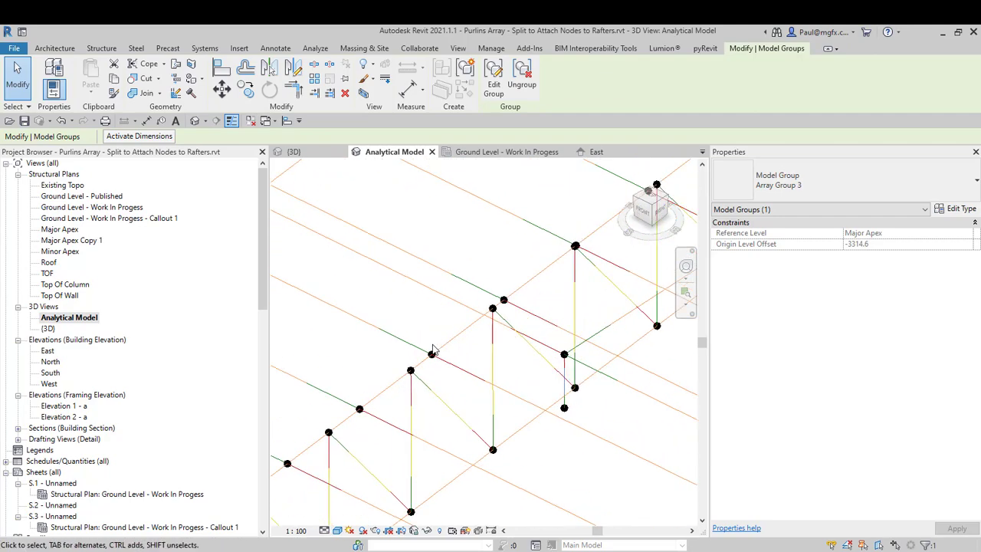
pyautogui.scroll(-5, 437, 350)
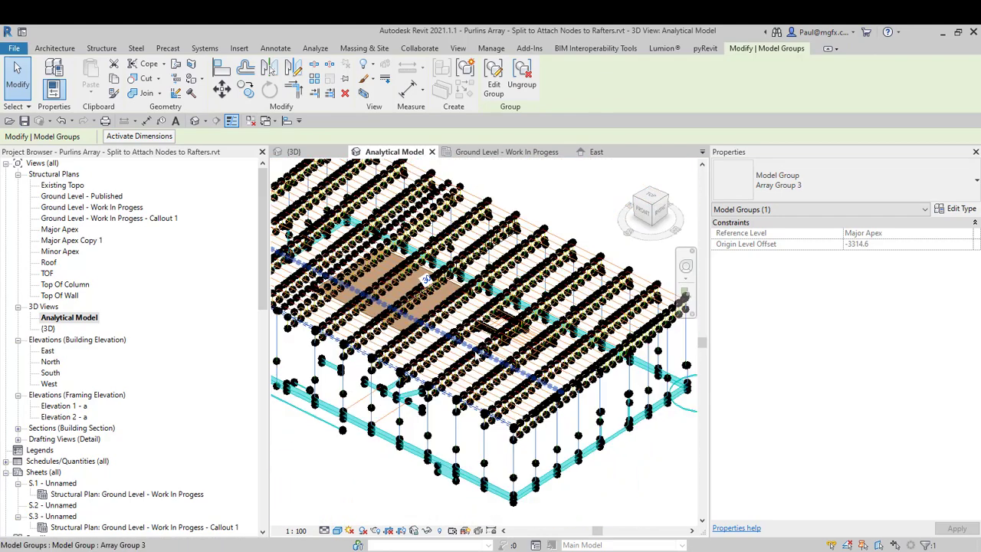
# Deselect the group and review the purlin-to-rafter nodes across the whole analytical roof from several angles.
pyautogui.scroll(2, 425, 280)
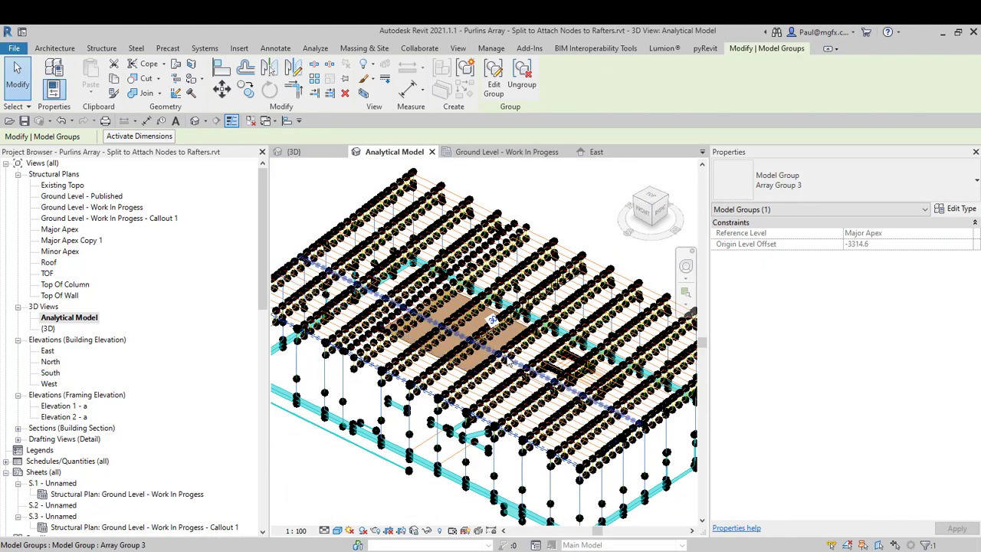
pyautogui.scroll(-3, 509, 361)
pyautogui.scroll(3, 509, 361)
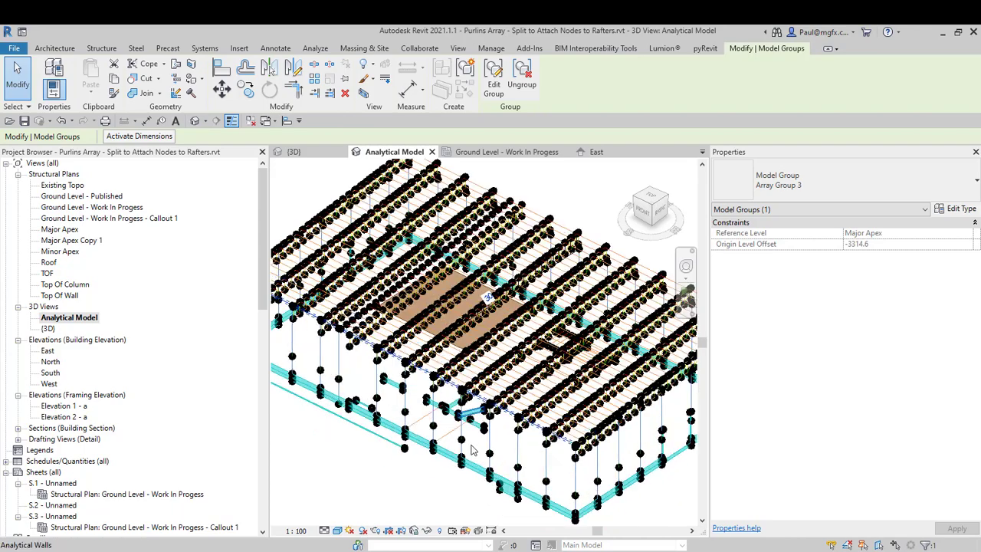
pyautogui.keyDown('shift'); pyautogui.moveTo(509, 361); pyautogui.dragTo(522, 463, button='middle'); pyautogui.keyUp('shift')
pyautogui.click(452, 479)
pyautogui.scroll(-2, 462, 466)
pyautogui.scroll(2, 492, 457)
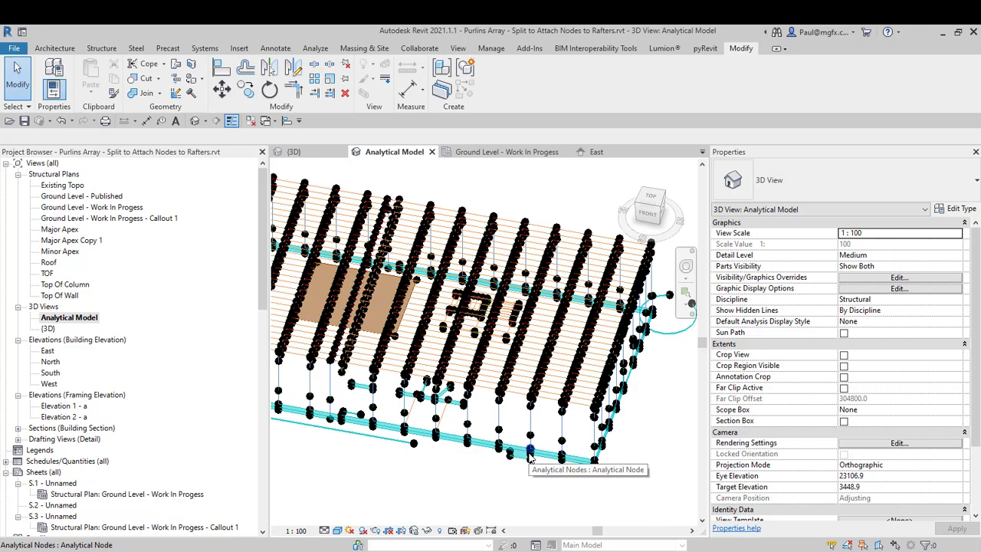
pyautogui.scroll(-2, 559, 457)
pyautogui.keyDown('shift'); pyautogui.moveTo(561, 452); pyautogui.dragTo(593, 333, button='middle'); pyautogui.keyUp('shift')
pyautogui.scroll(6, 594, 334)
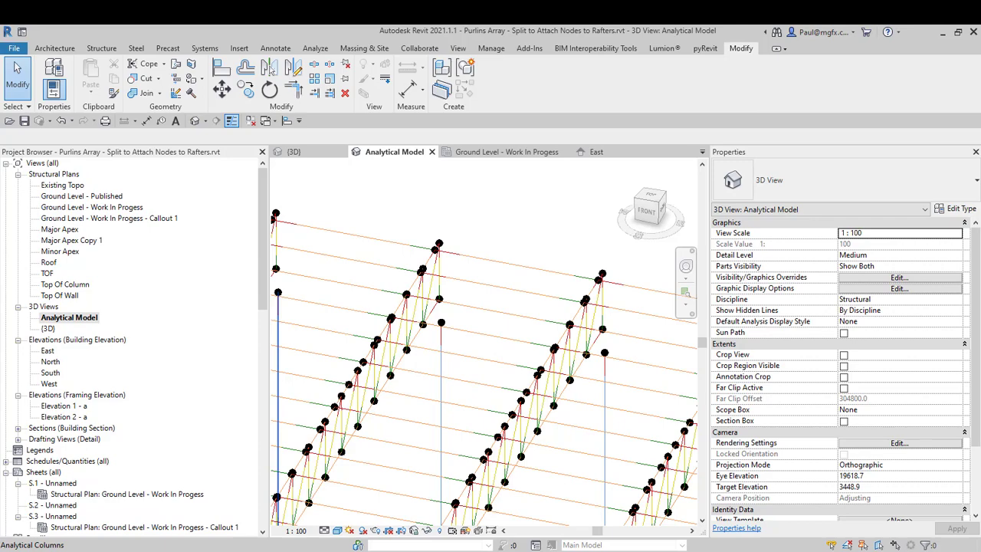
pyautogui.scroll(-2, 460, 281)
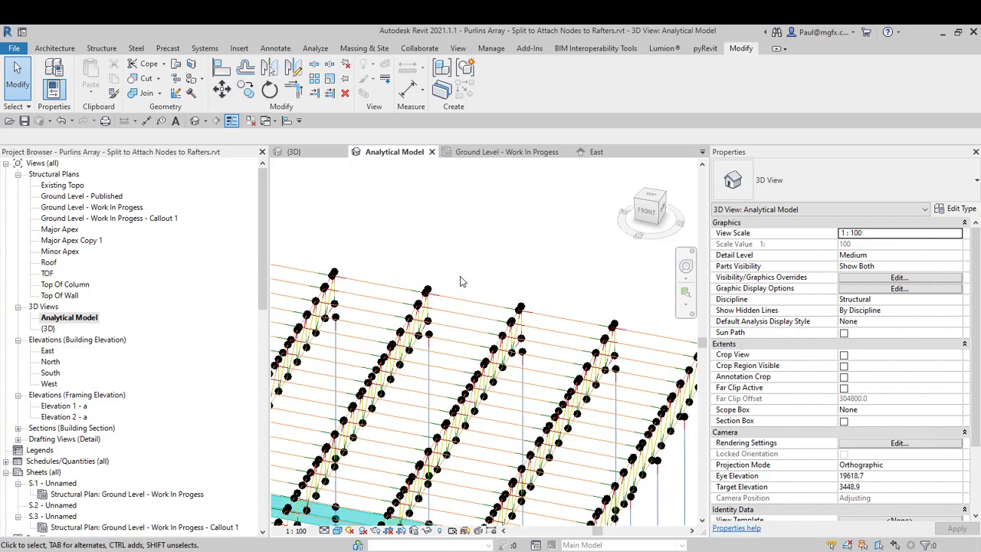
pyautogui.scroll(-2, 548, 283)
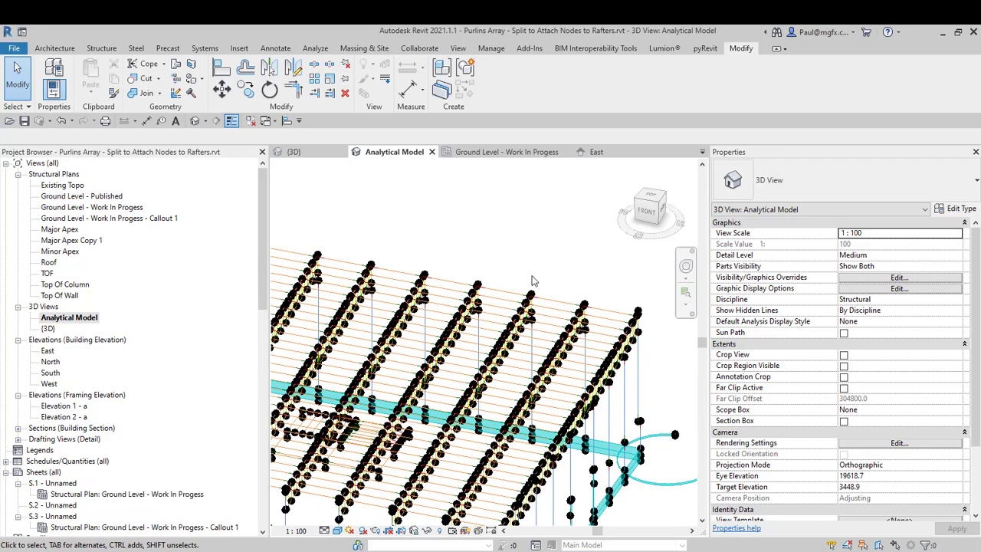
pyautogui.scroll(-3, 534, 281)
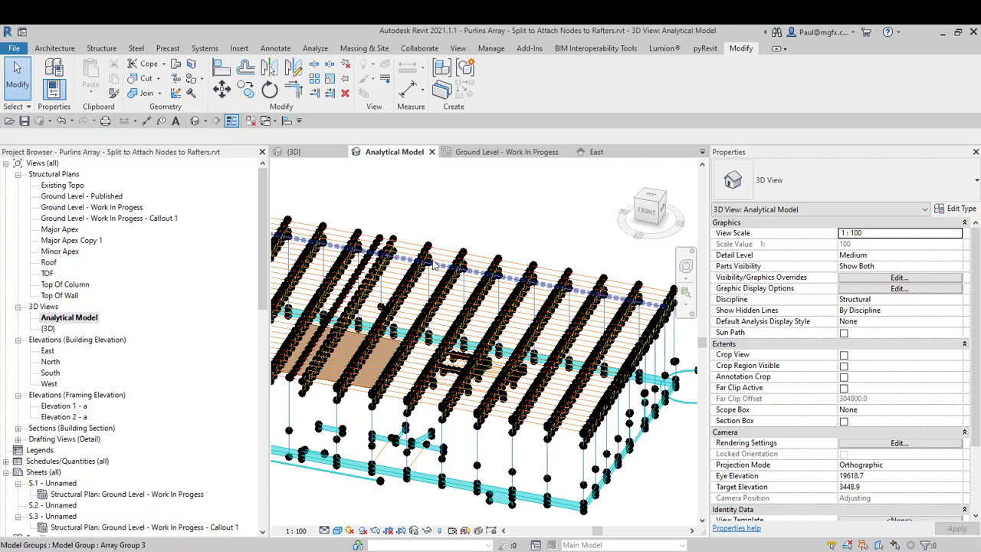